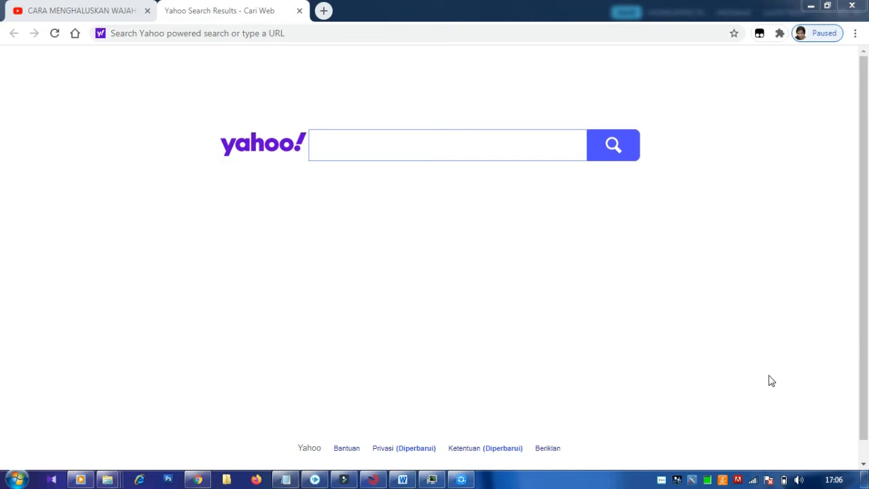
Search the web for google classroom and open Classroom through its Google for Education product page.
mouse_move(754, 481)
left_click(316, 36)
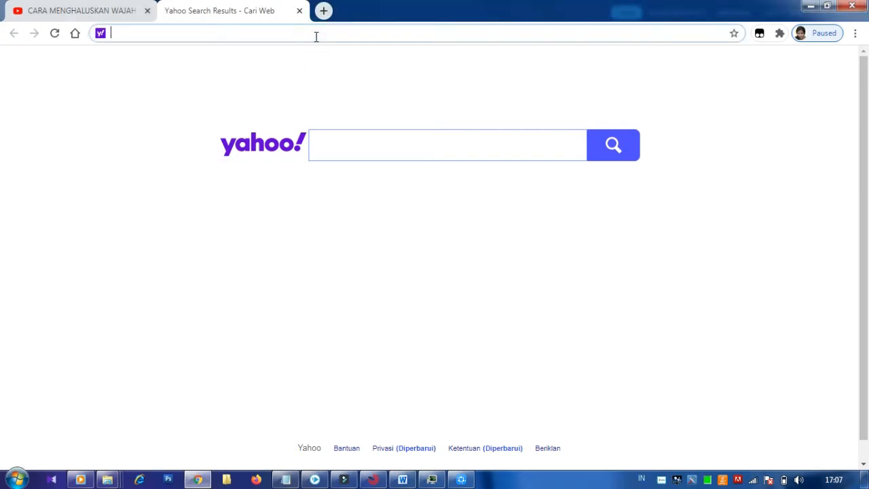
type("GOGO")
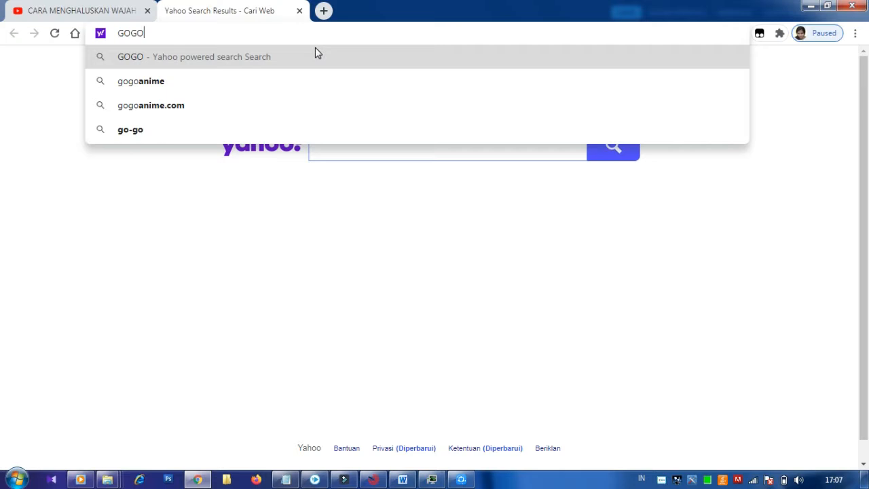
key("BackSpace")
key("BackSpace")
type("O")
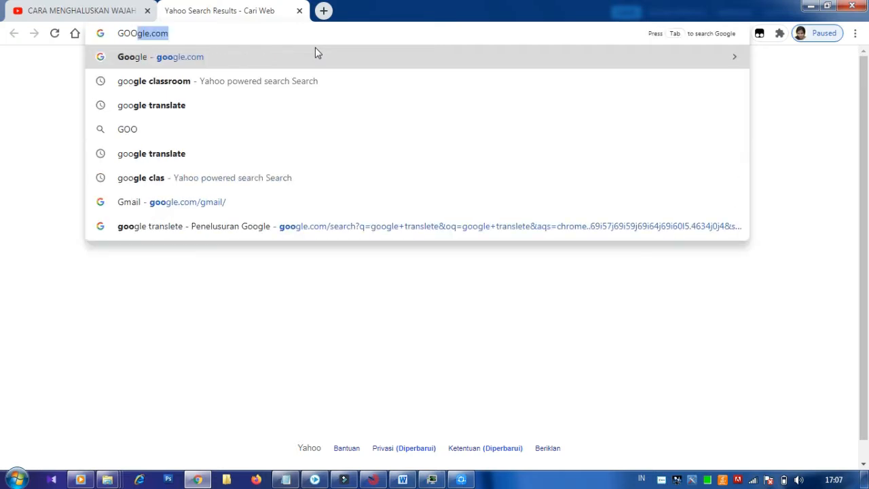
left_click(192, 101)
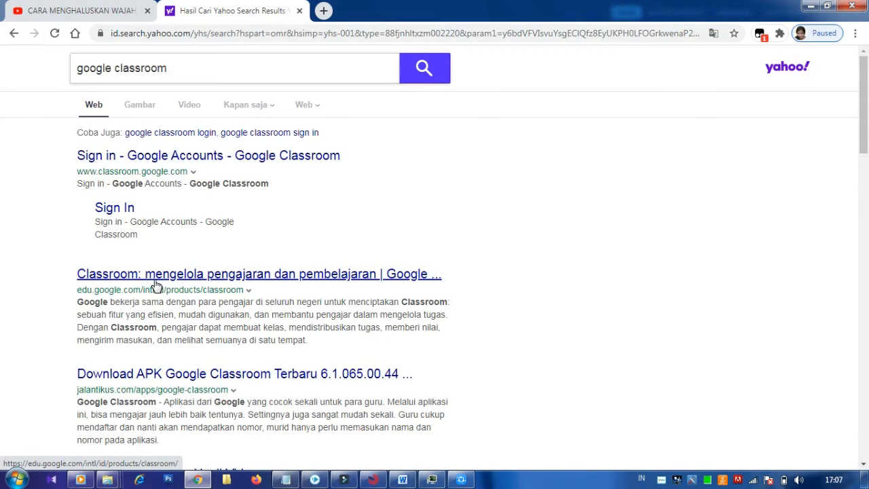
left_click(154, 284)
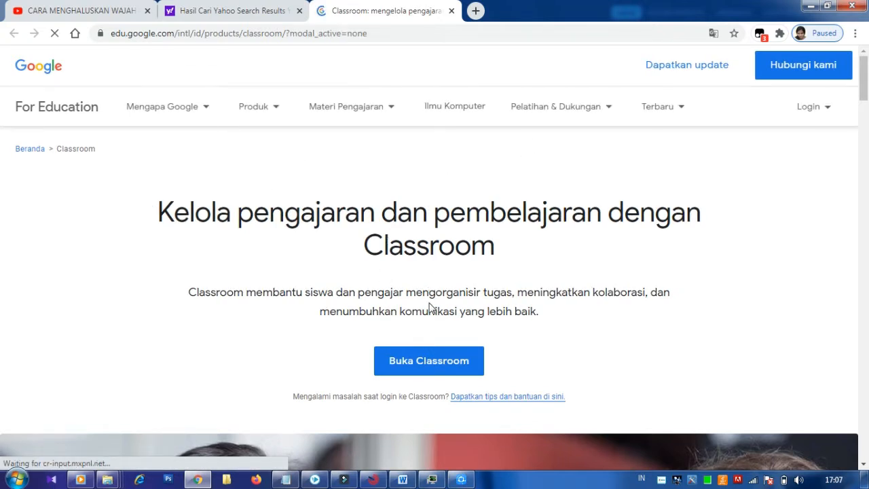
left_click(434, 363)
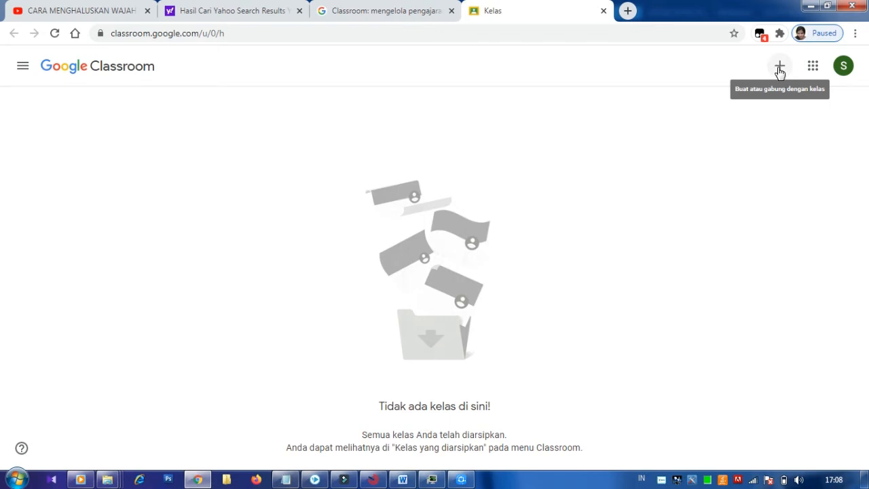
Start creating a new class and accept the notice about not using Classroom at a school with students.
left_click(779, 68)
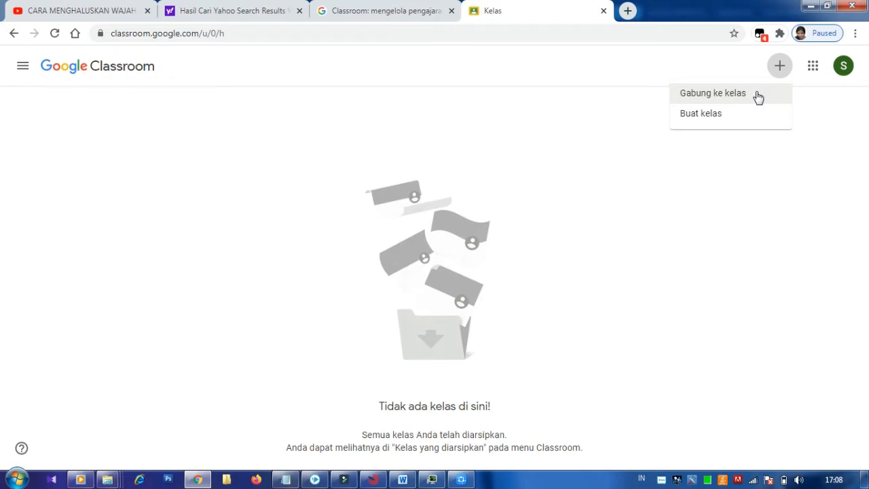
left_click(725, 121)
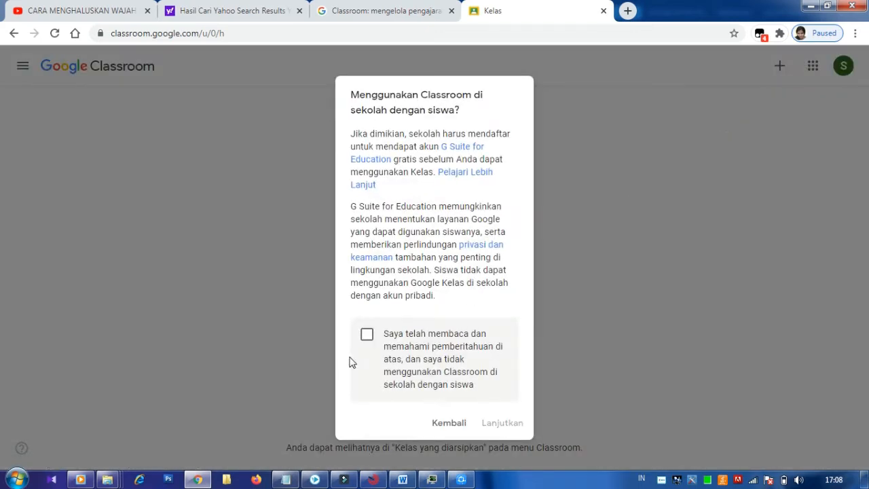
left_click(366, 336)
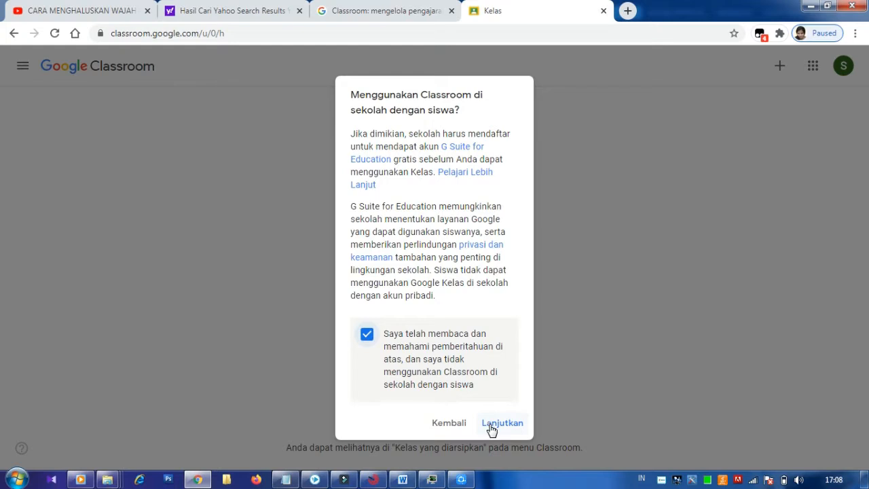
left_click(492, 426)
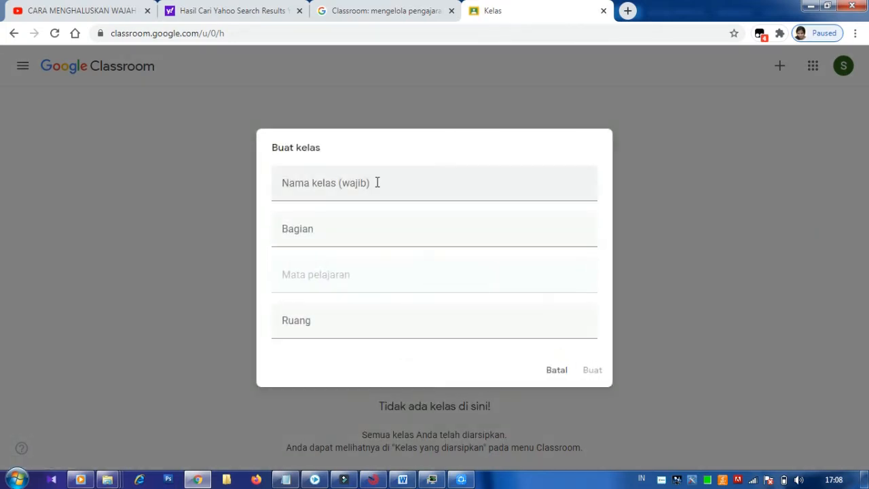
Enter "komputer x tekomin 1" as the new class's name.
left_click(377, 182)
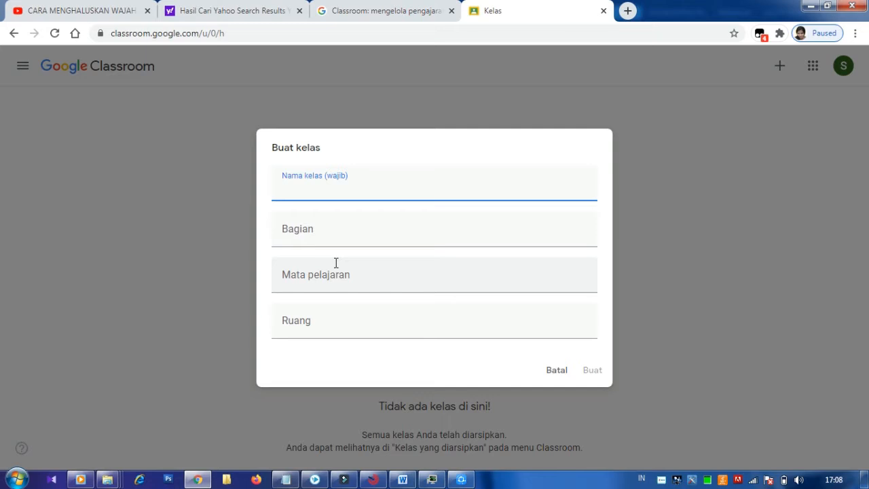
left_click(315, 190)
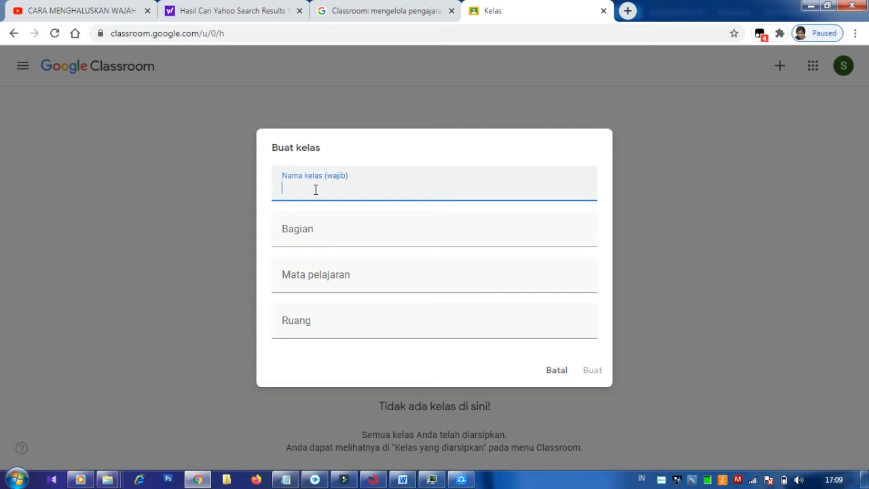
type("KO")
key("BackSpace")
key("BackSpace")
type("kom")
type("puter")
type(" x tr")
type("ekomin 1")
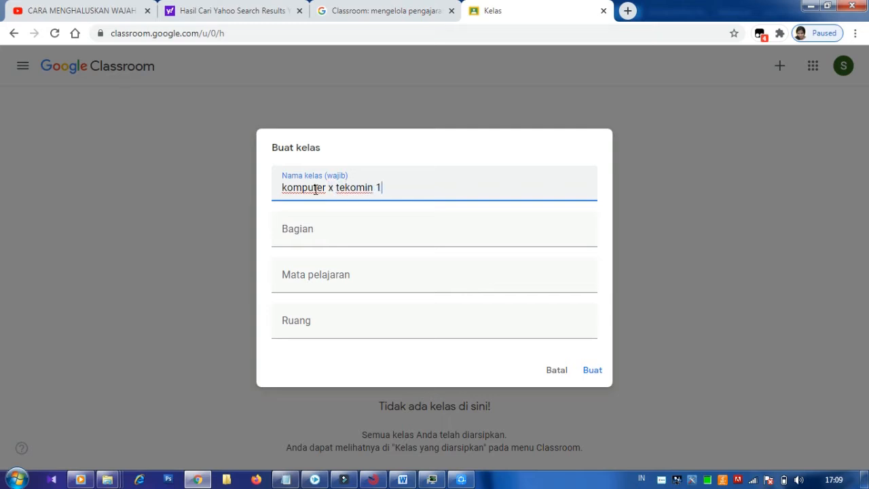
Set the section to 2019/2020, the subject to komputer and the room to x tekomin 1, and create the class.
left_click(332, 230)
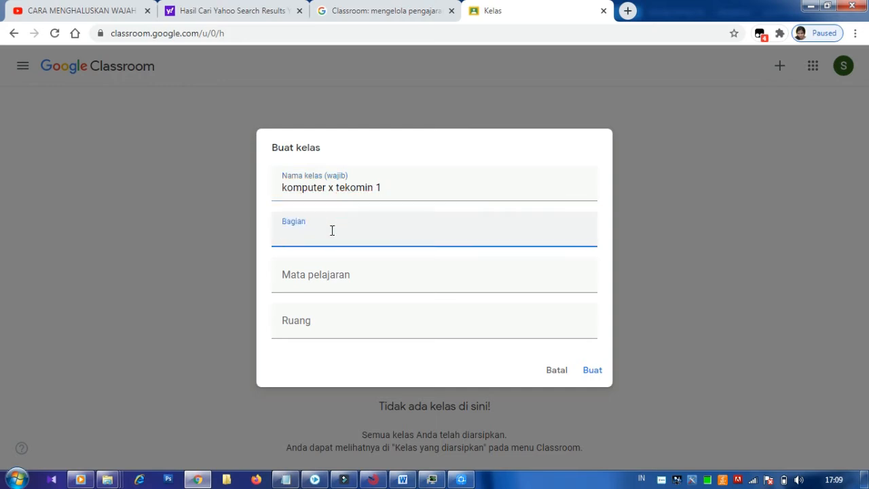
type("2019/2020")
left_click(360, 287)
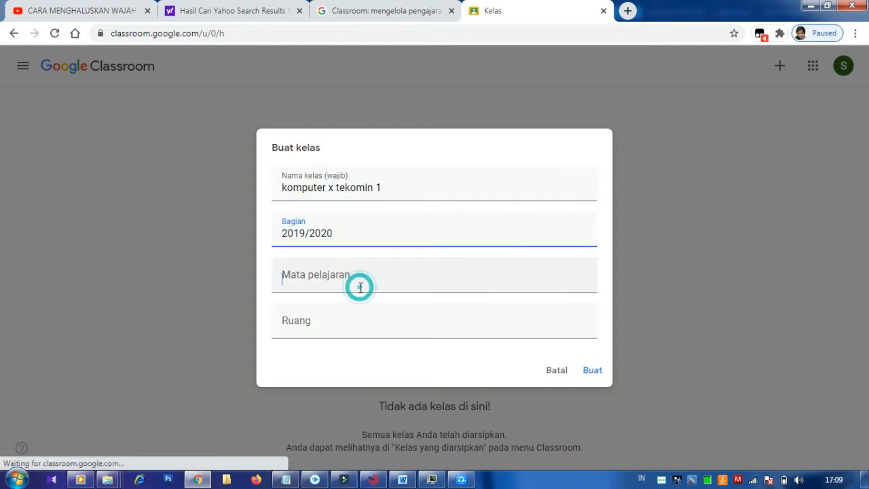
type("kompu")
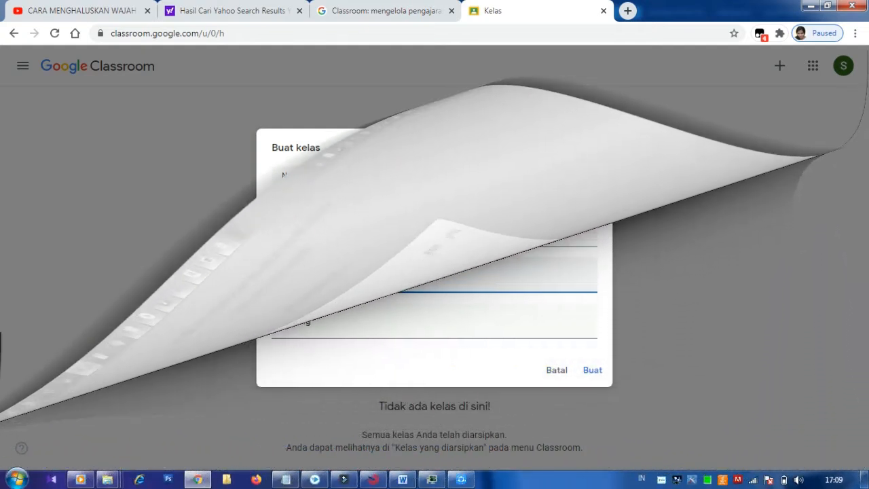
type("ter")
left_click(369, 310)
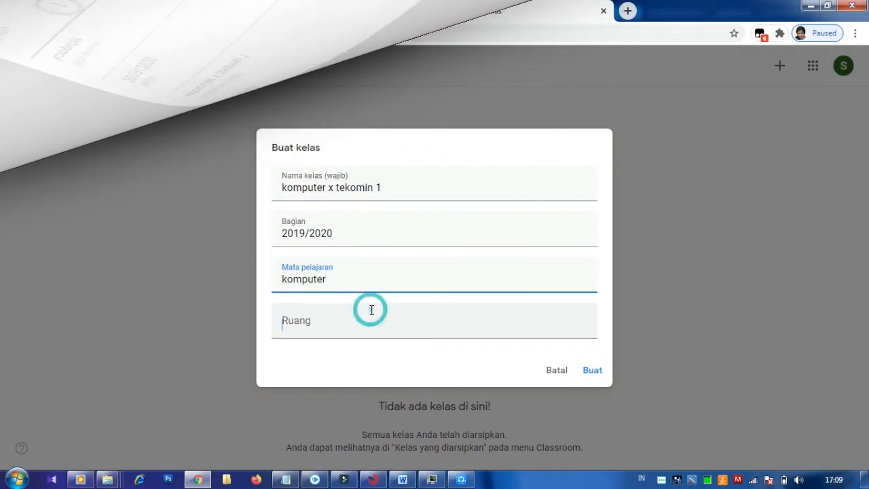
type("x tekomi")
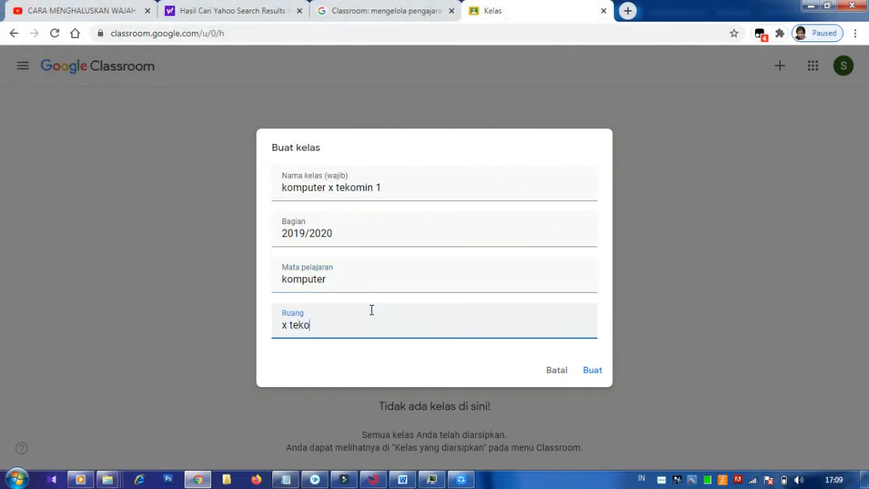
type("n 1")
left_click(591, 376)
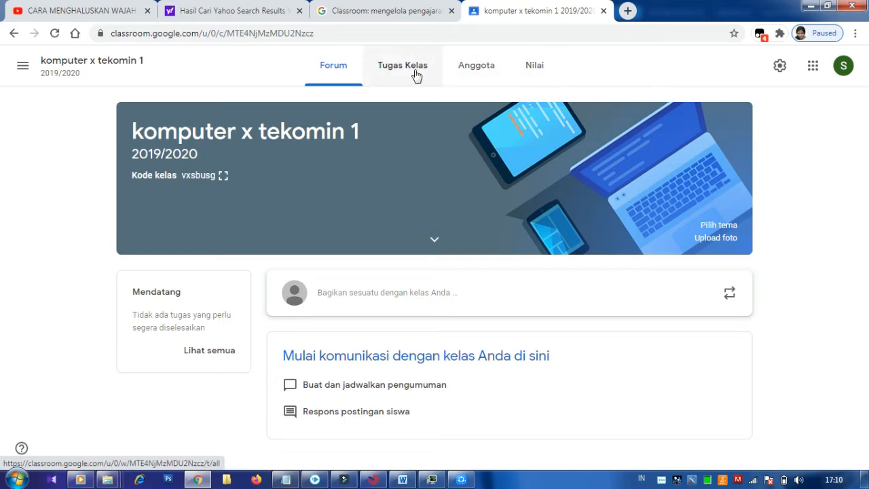
Display the class code enlarged, and delete the old code below the class name in the open Notepad note.
left_click(332, 71)
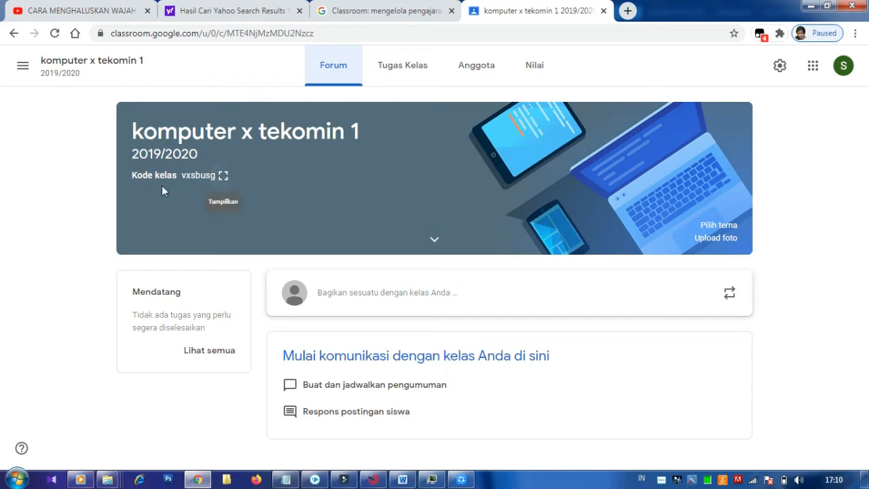
left_click(222, 176)
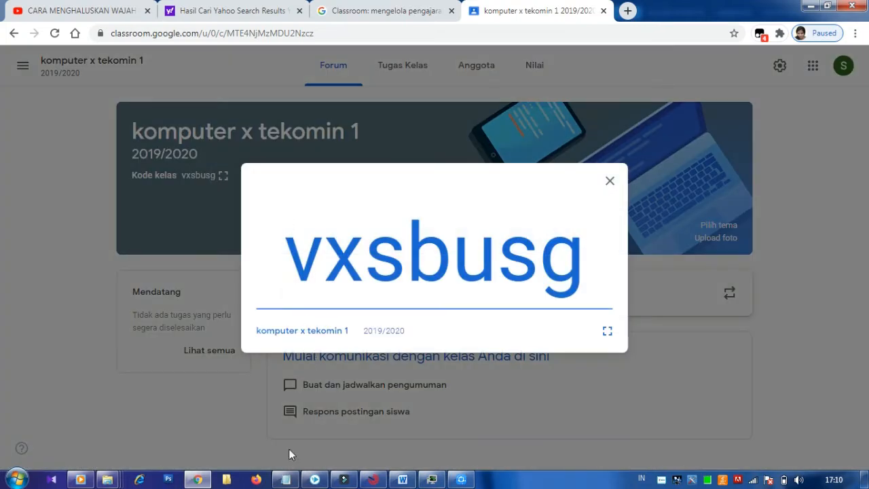
mouse_move(291, 478)
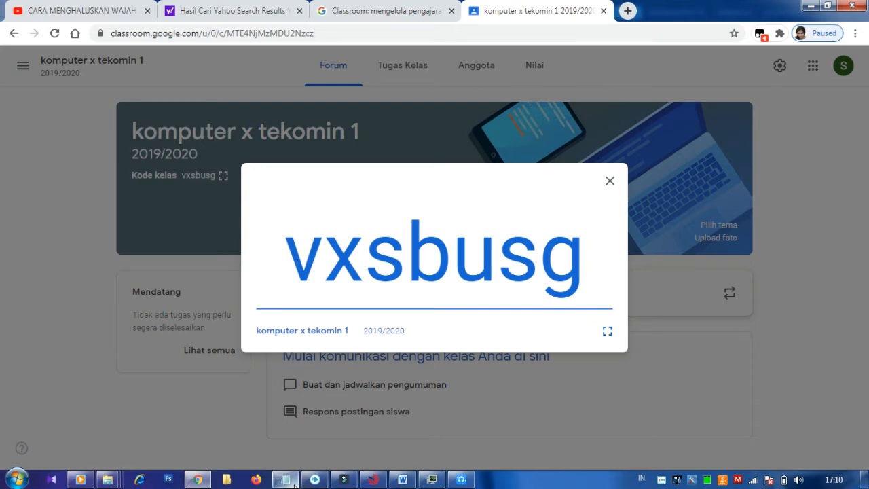
left_click(270, 417)
left_click_drag(202, 317, 73, 319)
left_click(145, 331)
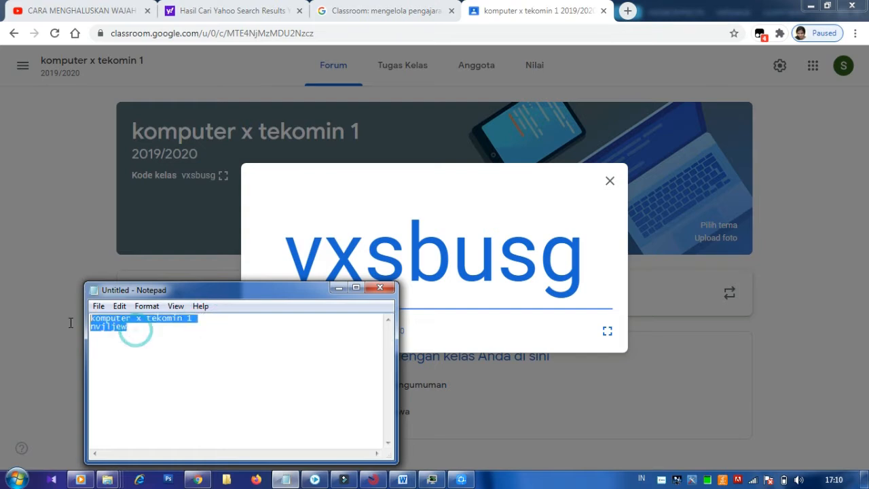
left_click(129, 327)
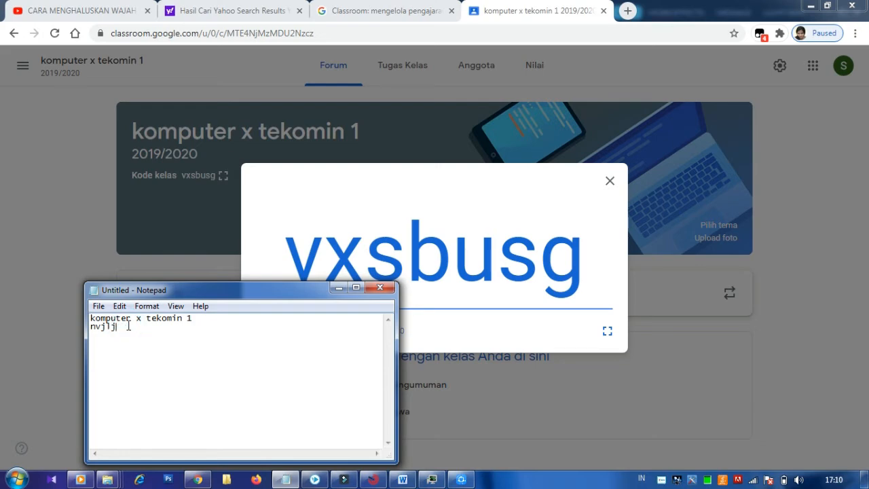
key("BackSpace")
key("BackSpace")
key("BackSpace")
Copy the class code into the Notepad note below the class name, and close the enlarged code view in Classroom.
left_click_drag(295, 258, 593, 269)
key("ctrl+c")
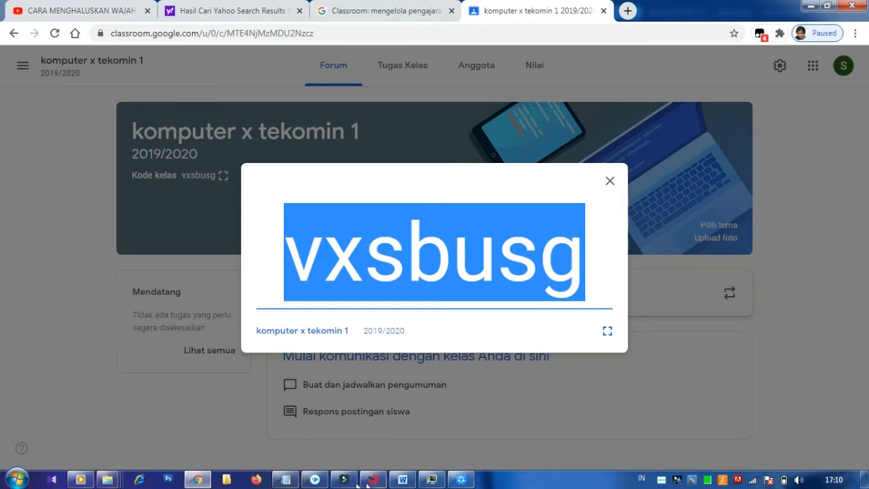
left_click(290, 483)
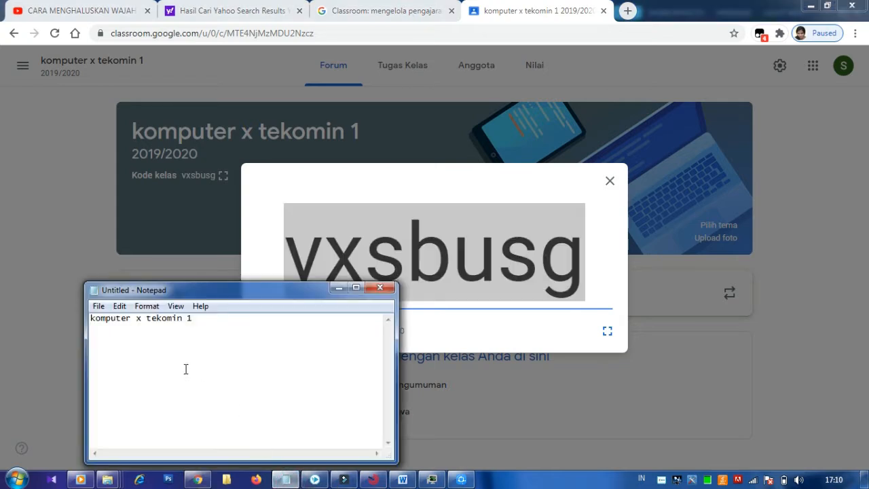
key("ctrl+v")
left_click(338, 287)
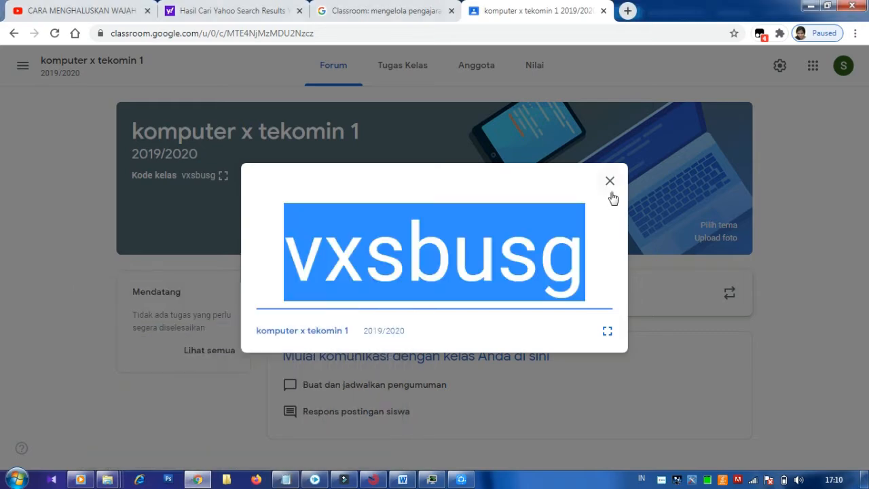
left_click(610, 181)
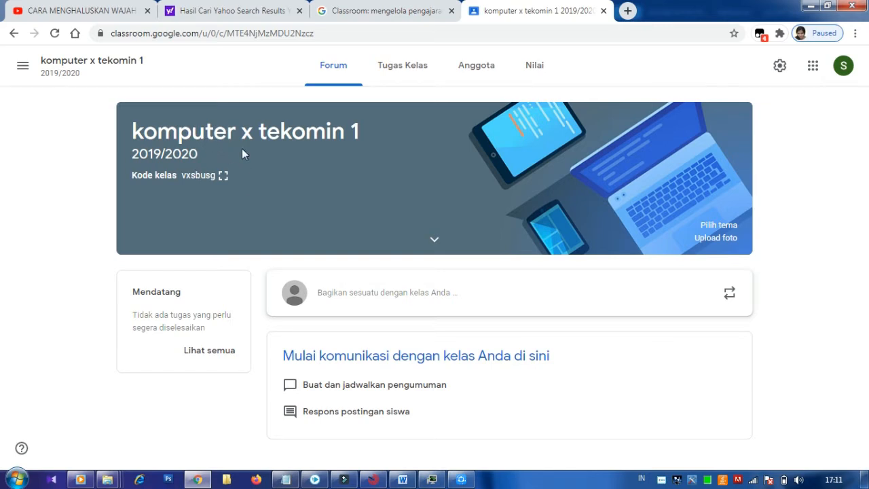
From the class overview, start copying the class komputer x tekomin 1 and name the copy "komputer x tekomin 2".
left_click(23, 68)
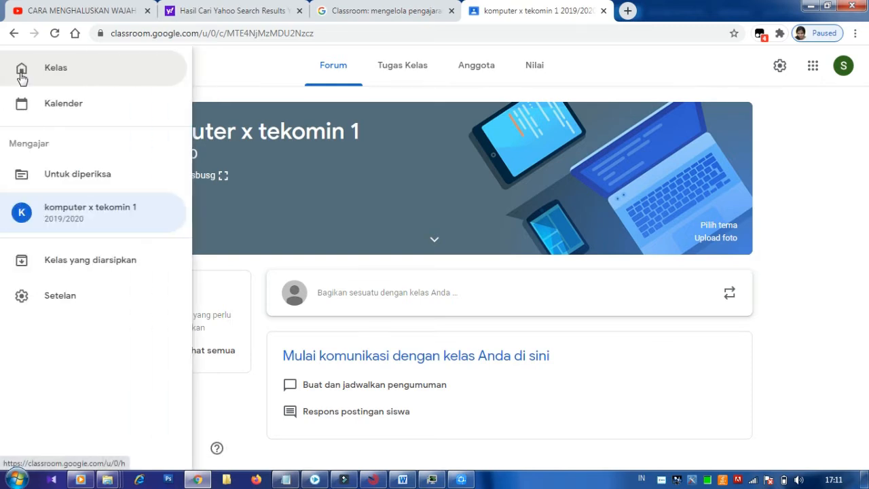
left_click(71, 74)
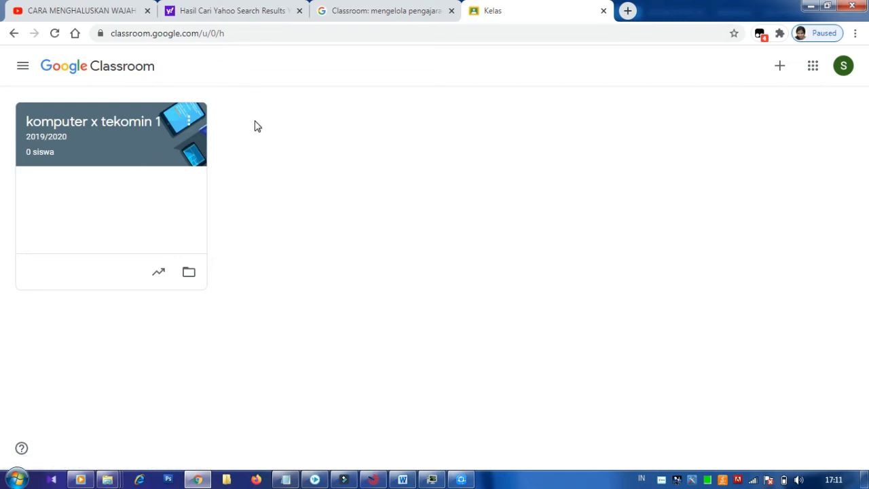
left_click(193, 123)
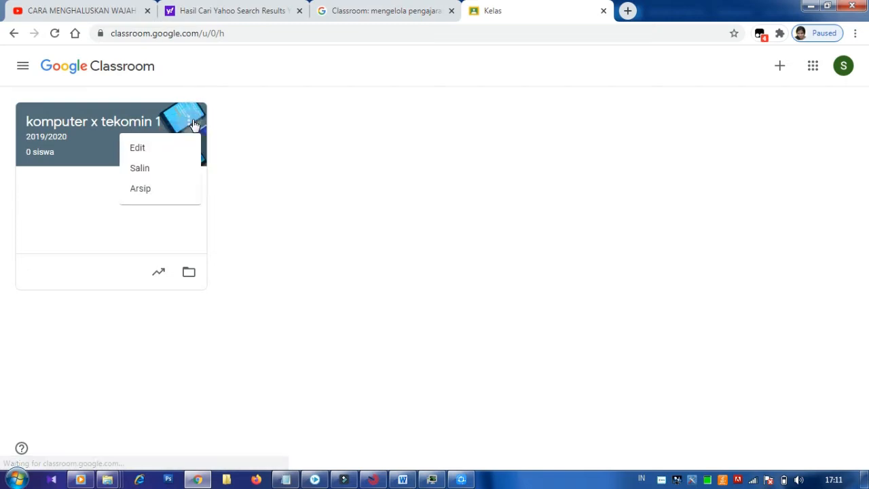
left_click(147, 170)
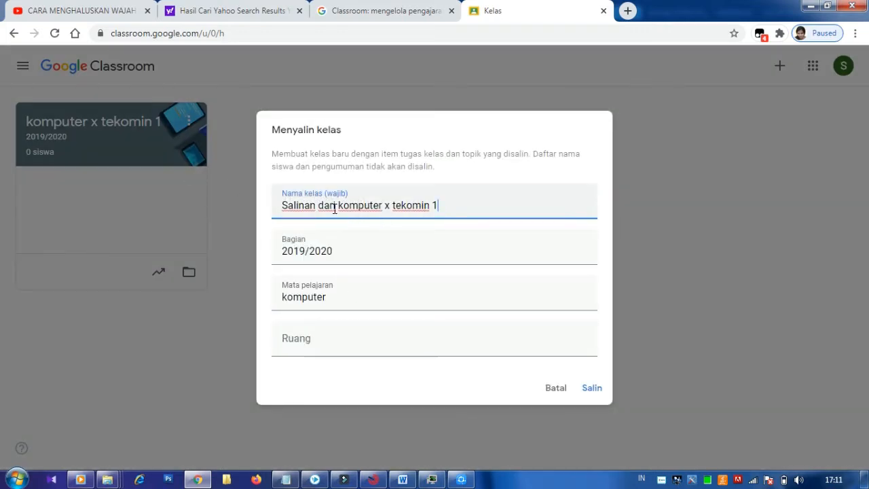
left_click_drag(335, 206, 256, 209)
key("BackSpace")
left_click(393, 205)
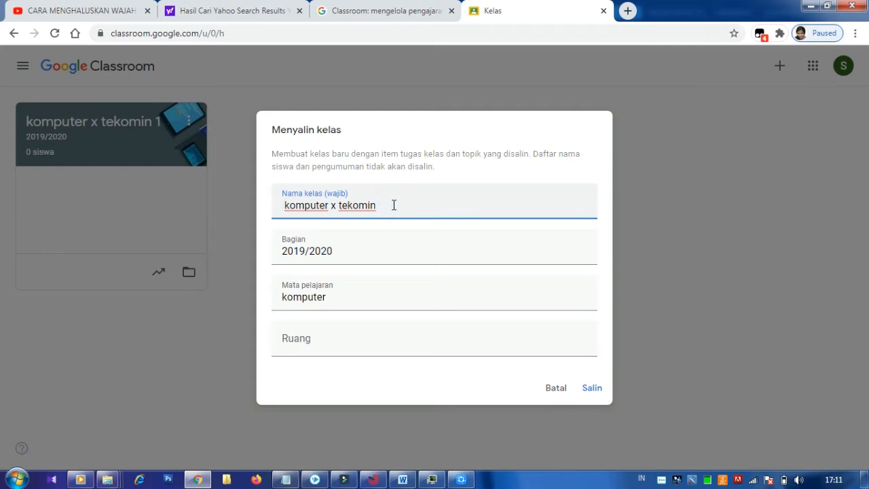
type("2")
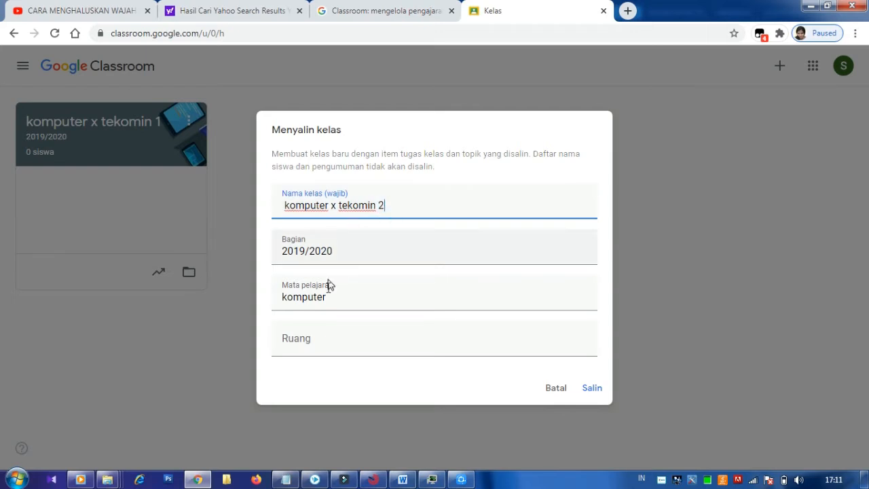
Set the room of the class copy to x tekomin 2 and create the copy.
left_click(294, 337)
type("x t")
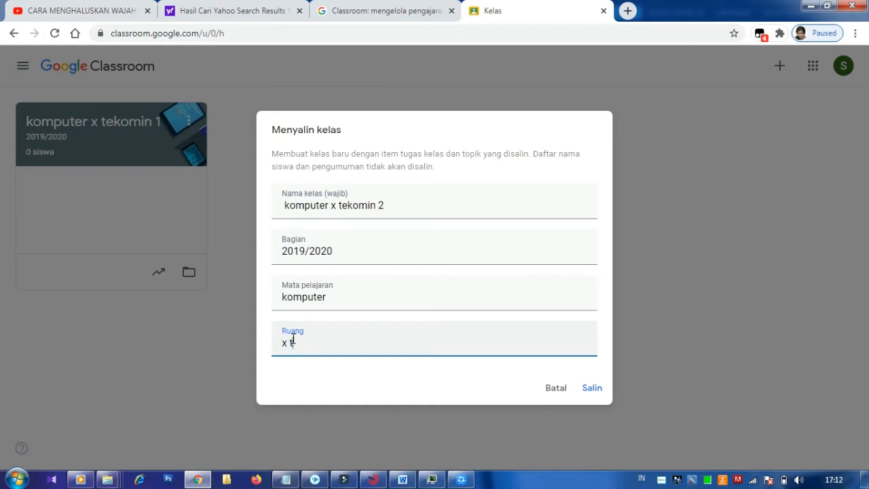
type("ekomin 2")
left_click(599, 388)
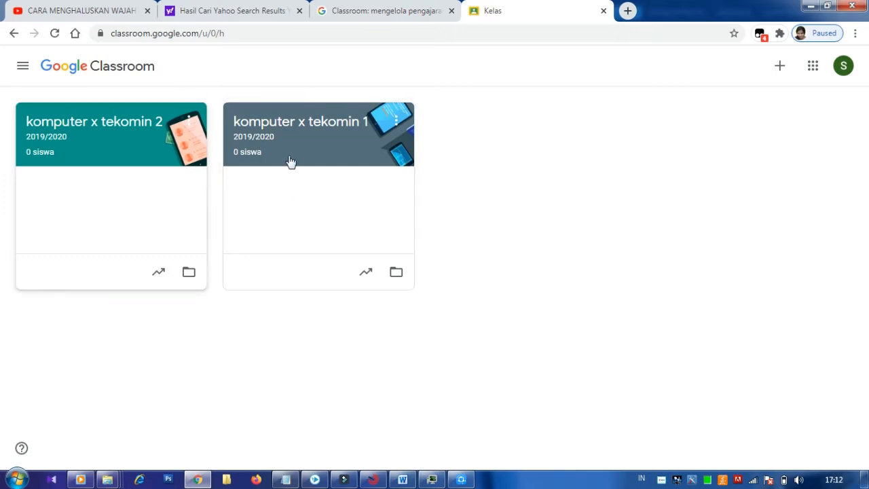
Open the class komputer x tekomin 2, display its class code enlarged and select the whole code.
left_click(116, 132)
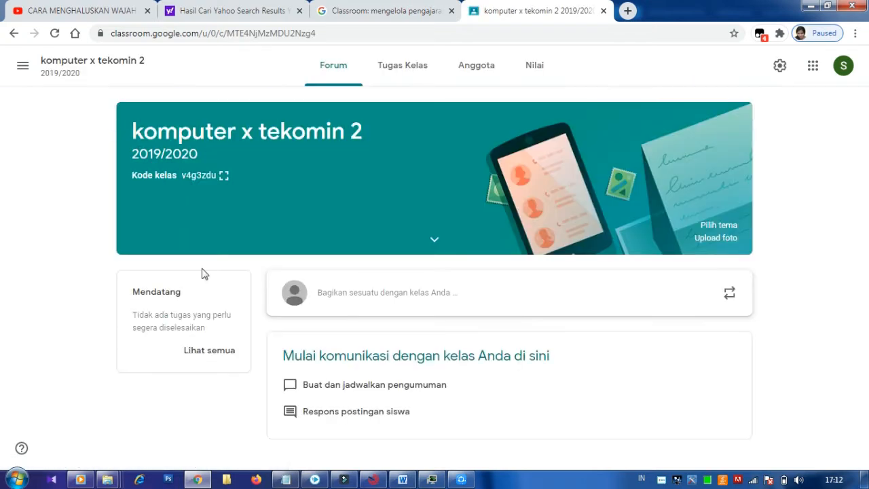
left_click(224, 175)
left_click_drag(289, 258, 594, 225)
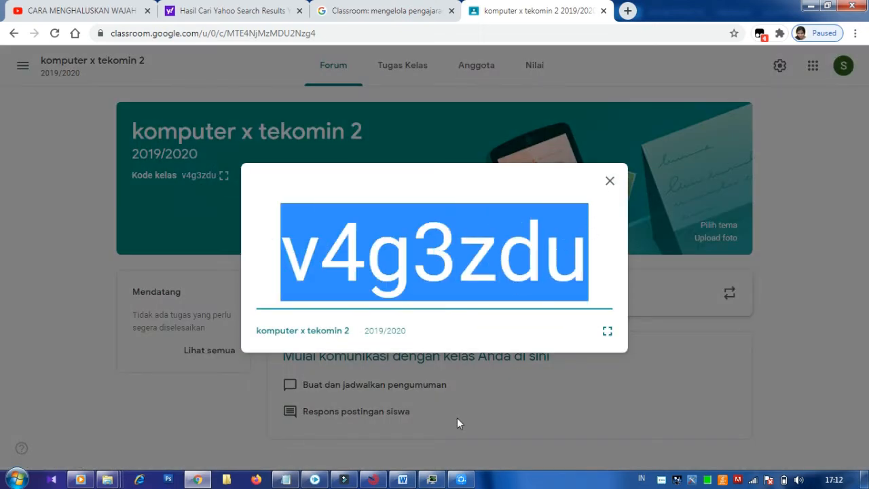
In the Notepad note, duplicate the first class name below its code and change the duplicate to komputer x tekomin 2.
left_click(286, 479)
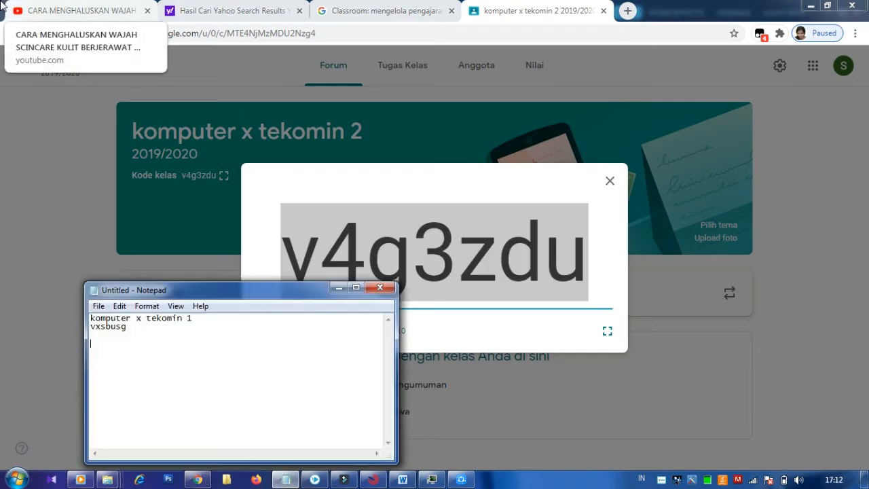
left_click(206, 392)
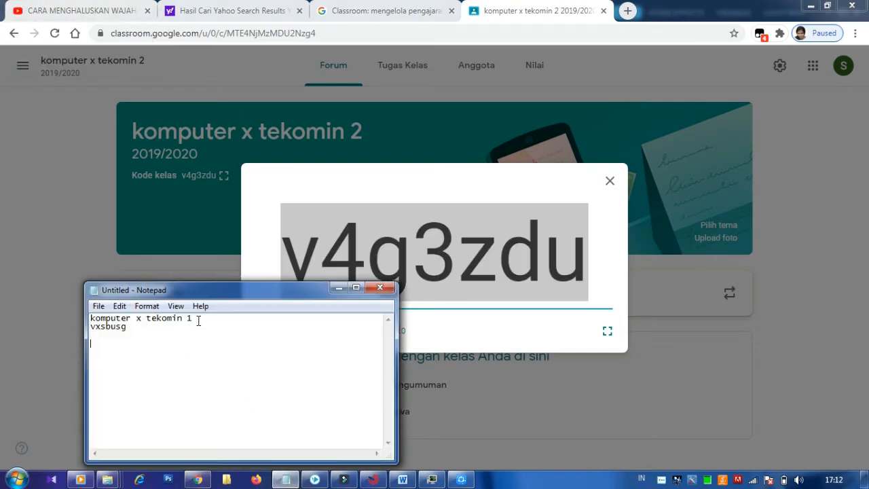
left_click_drag(199, 318, 76, 303)
key("ctrl+c")
left_click(120, 351)
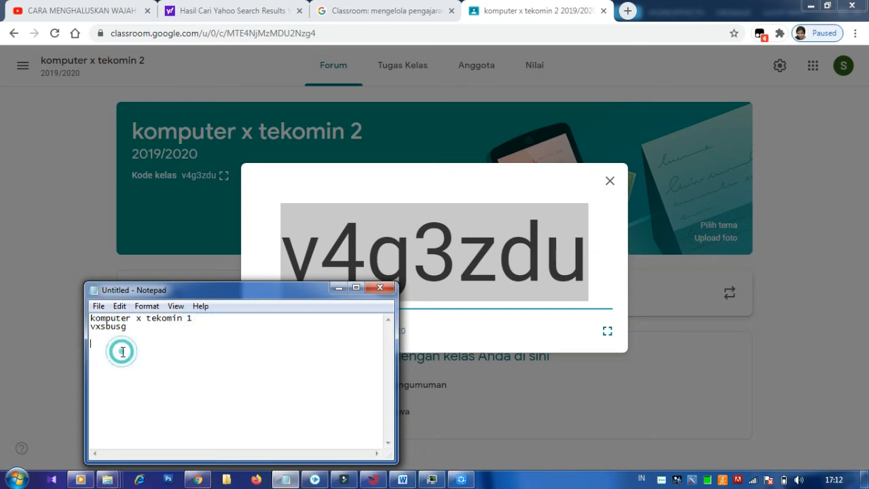
key("ctrl+v")
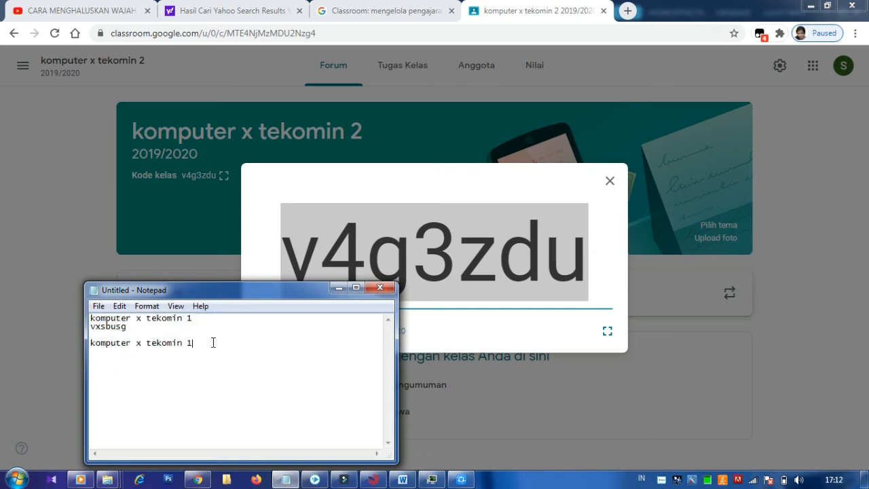
type("2")
key("Return")
key("ctrl+v")
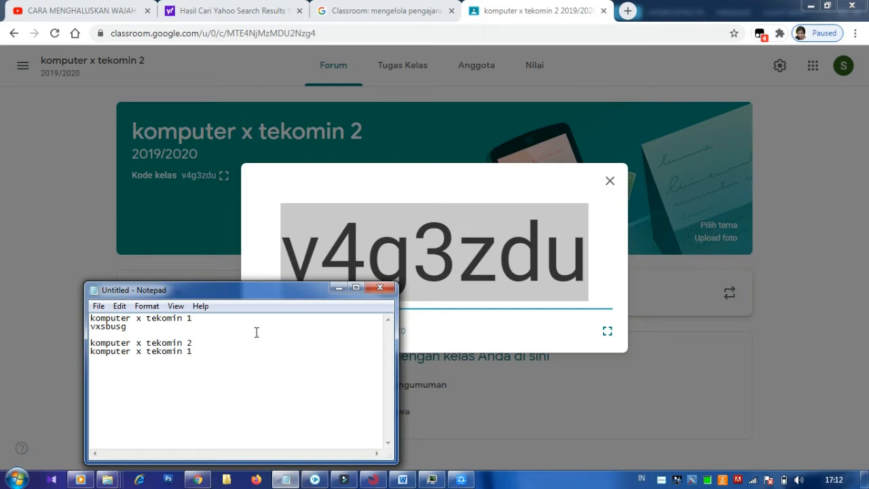
key("BackSpace")
key("BackSpace")
key("BackSpace")
key("BackSpace")
key("BackSpace")
key("BackSpace")
key("BackSpace")
key("BackSpace")
key("BackSpace")
key("BackSpace")
key("BackSpace")
key("BackSpace")
key("BackSpace")
key("BackSpace")
key("BackSpace")
key("BackSpace")
key("BackSpace")
key("BackSpace")
Copy the enlarged class code into the Notepad note below komputer x tekomin 2, and minimize Notepad.
double_click(388, 250)
key("ctrl+c")
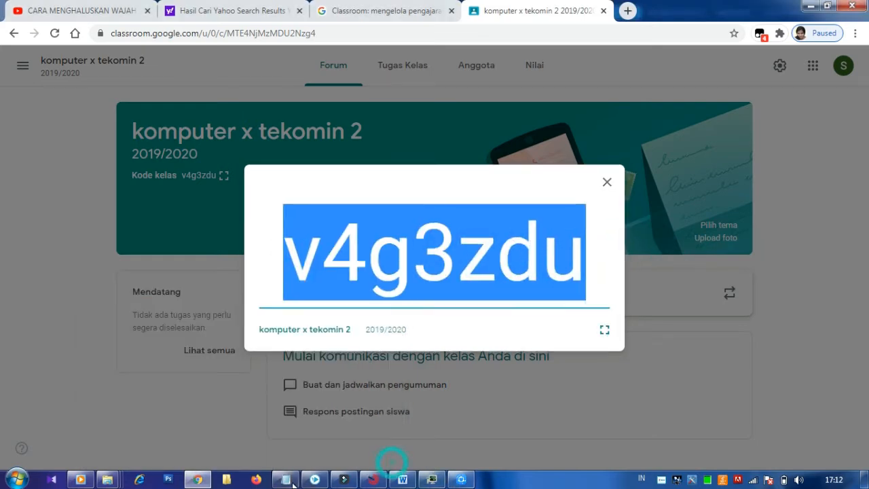
left_click(388, 462)
mouse_move(284, 479)
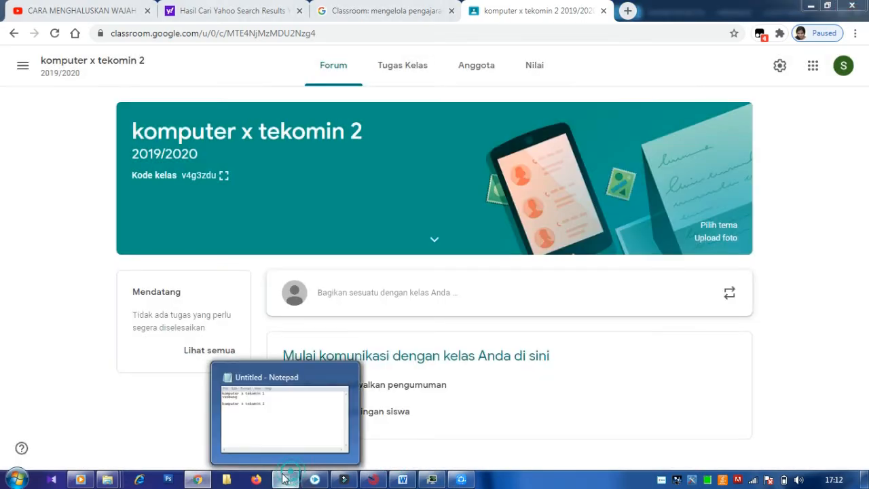
left_click(268, 425)
key("Return")
key("ctrl+v")
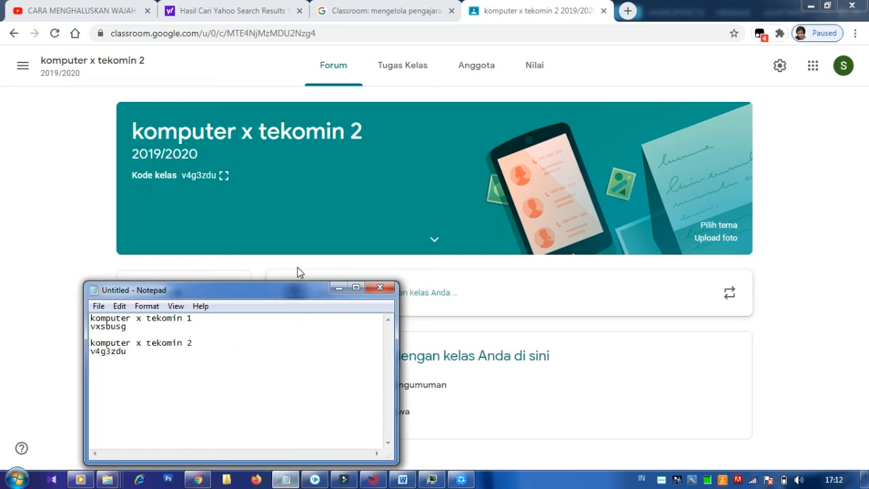
left_click(339, 288)
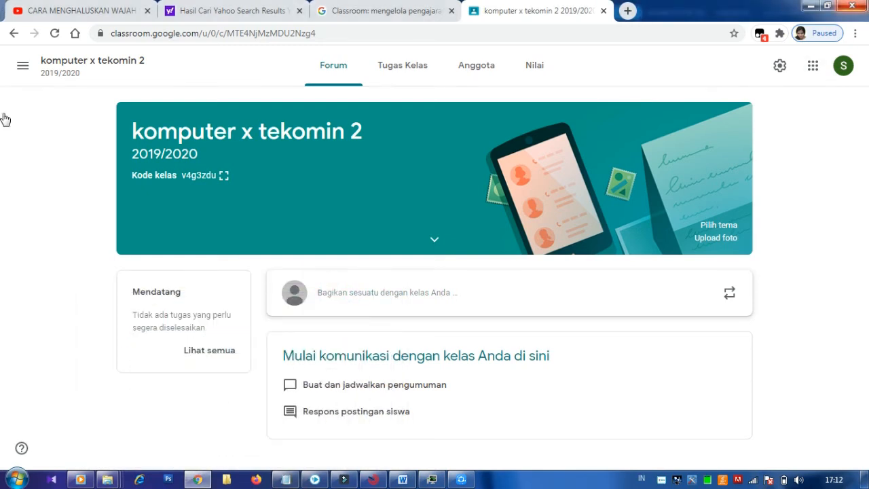
From the class overview, start copying the class komputer x tekomin 2 and name the copy "komputer x tekomin 3".
left_click(23, 65)
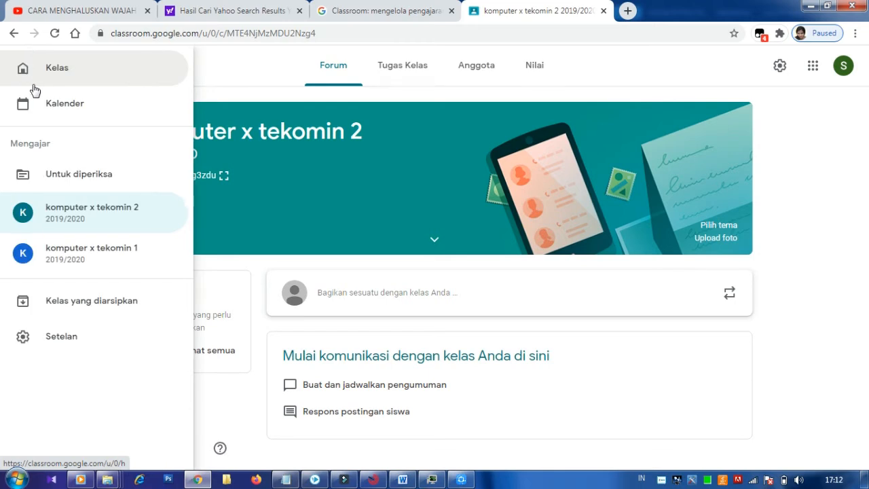
left_click(49, 74)
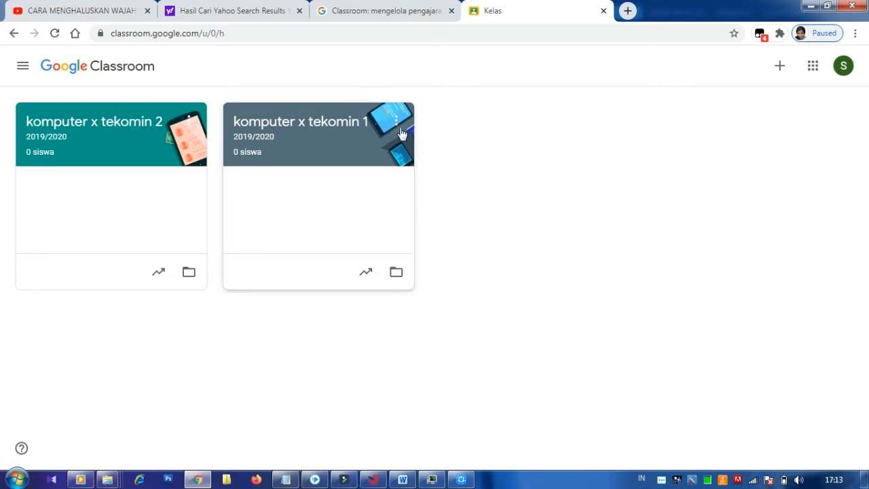
left_click(188, 122)
left_click(163, 187)
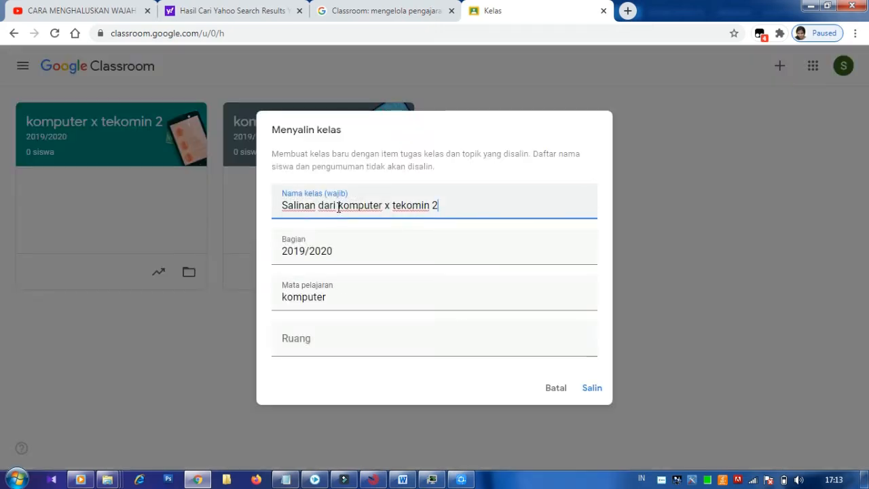
left_click_drag(338, 207, 246, 203)
key("BackSpace")
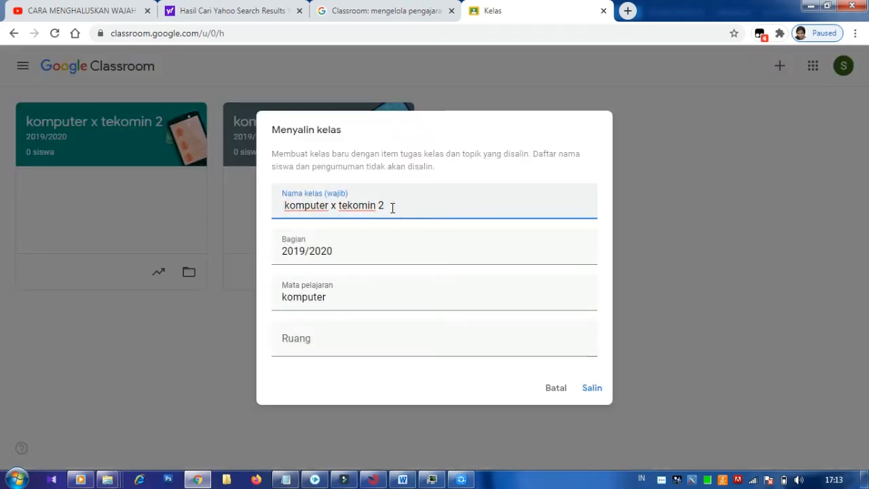
left_click(392, 207)
key("BackSpace")
type("3")
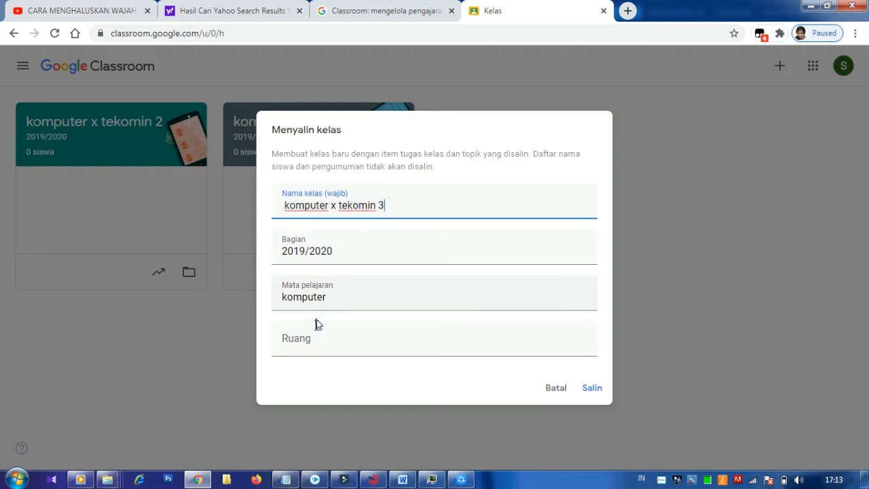
Reuse x tekomin 3 from the class name as the room, and create the class copy.
left_click(314, 326)
left_click_drag(330, 205, 398, 207)
key("ctrl+c")
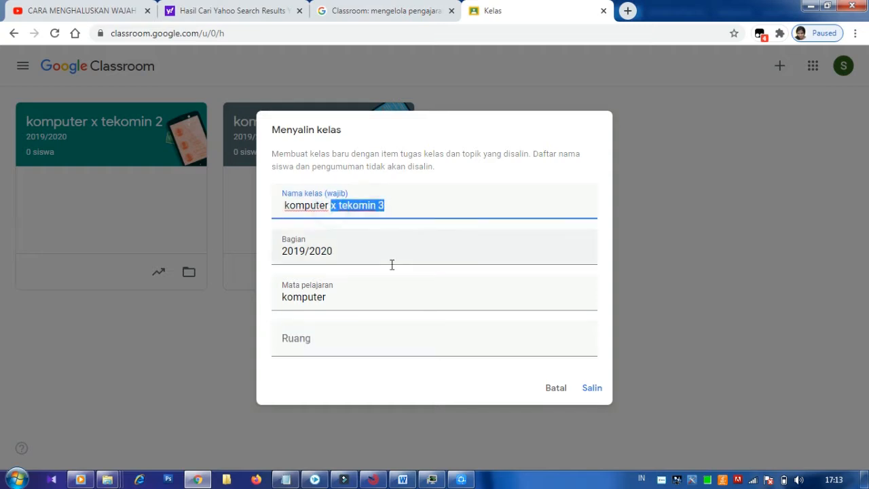
left_click(310, 343)
key("ctrl+v")
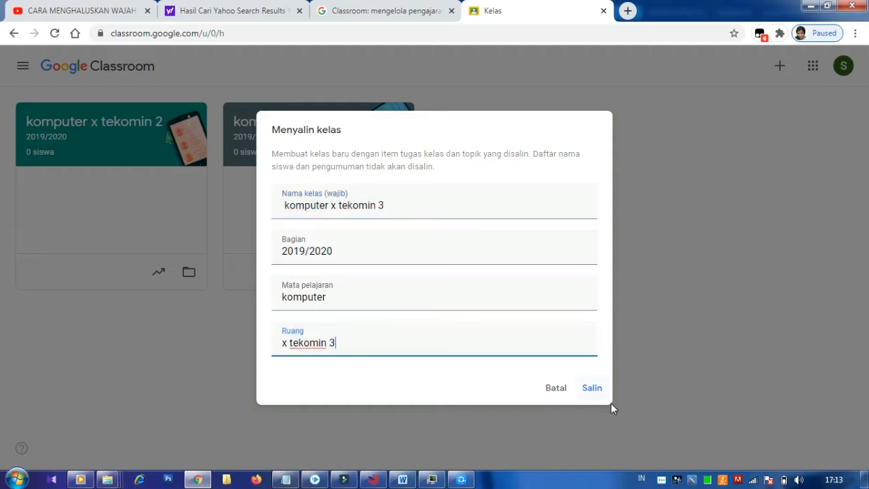
left_click(590, 389)
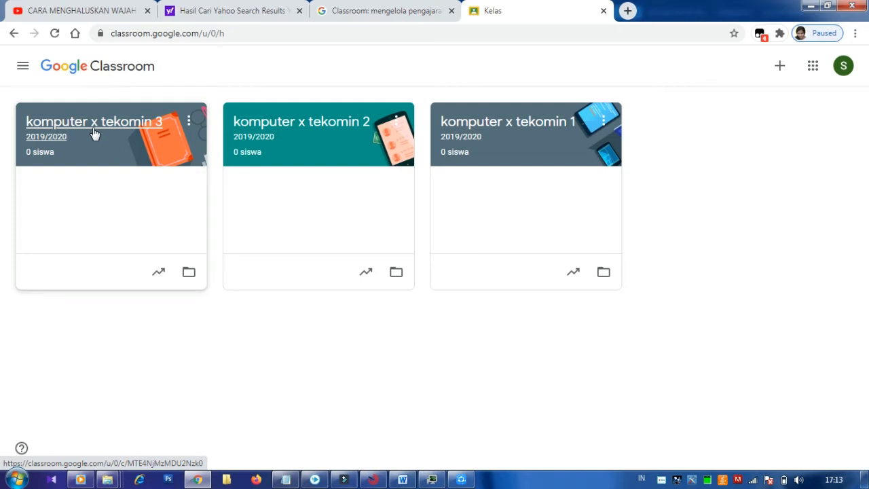
Open the class komputer x tekomin 3, display its class code enlarged and copy the code.
left_click(95, 133)
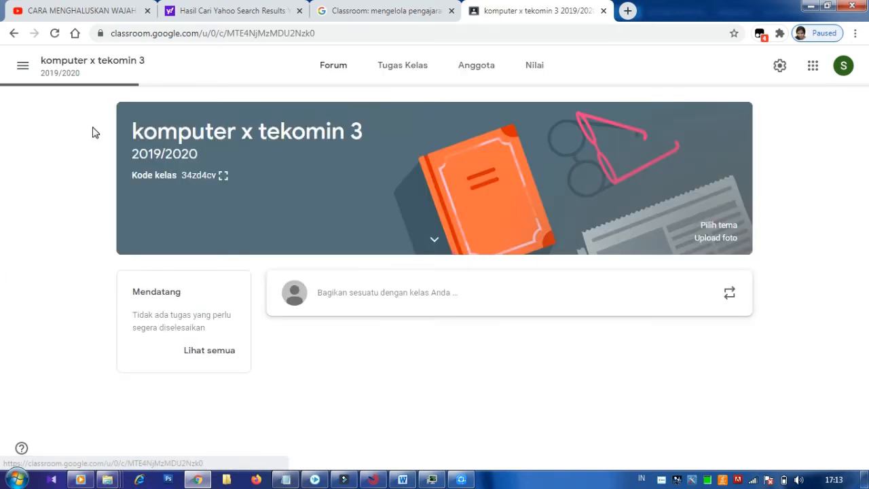
left_click(222, 176)
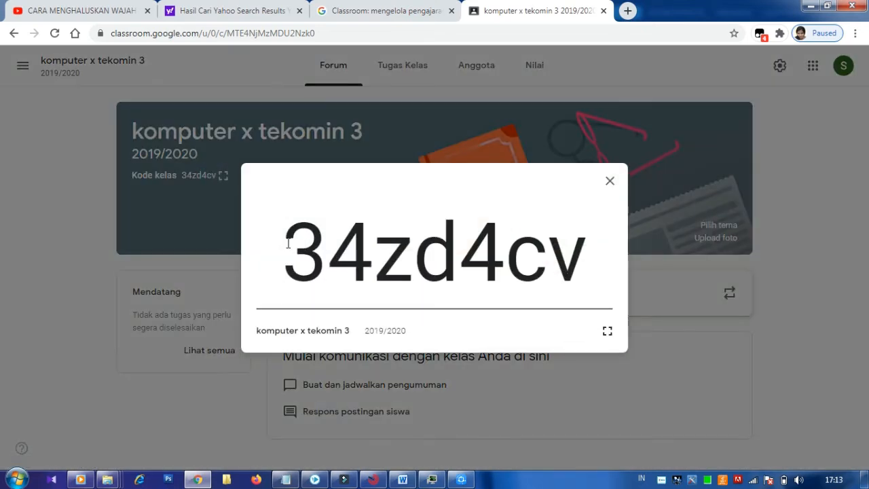
left_click_drag(288, 243, 576, 243)
key("ctrl+c")
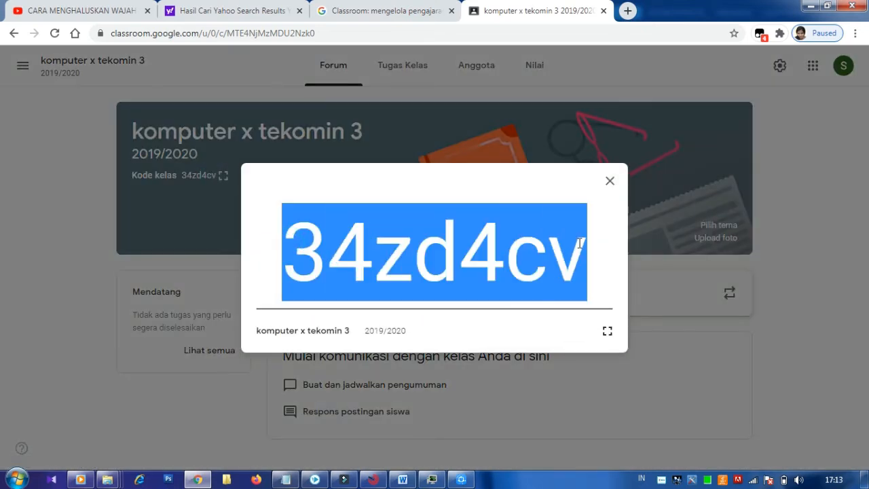
Paste the class code of komputer x tekomin 3 into the Notepad note, leaving blank lines after the komputer x tekomin 2 entry.
left_click(278, 481)
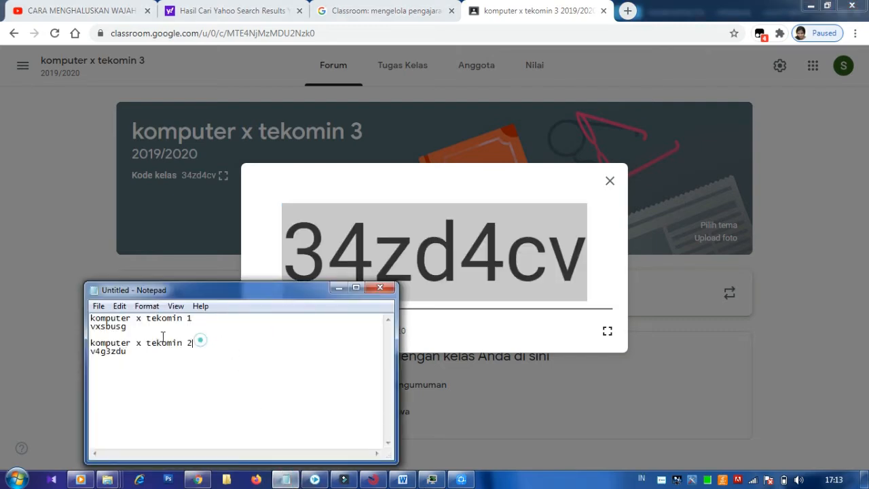
left_click_drag(197, 343, 110, 335)
left_click(133, 389)
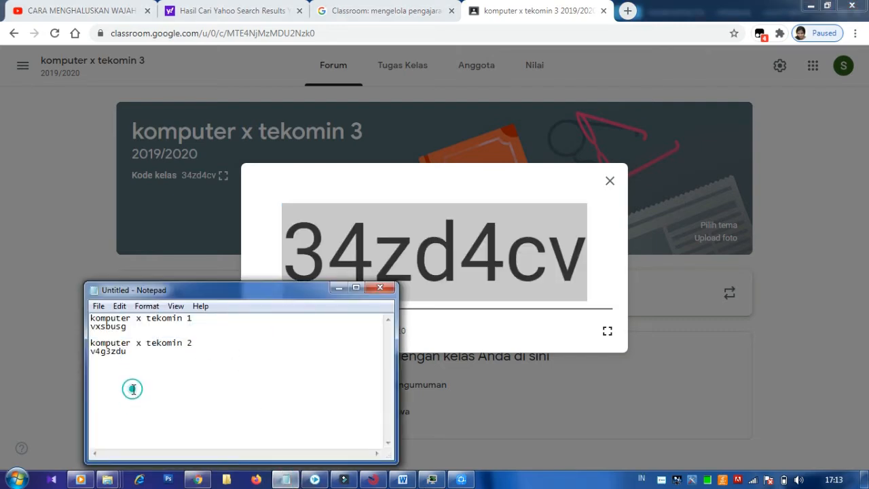
left_click(139, 347, "shift")
left_click(139, 347)
left_click(139, 362)
left_click_drag(313, 239, 536, 236)
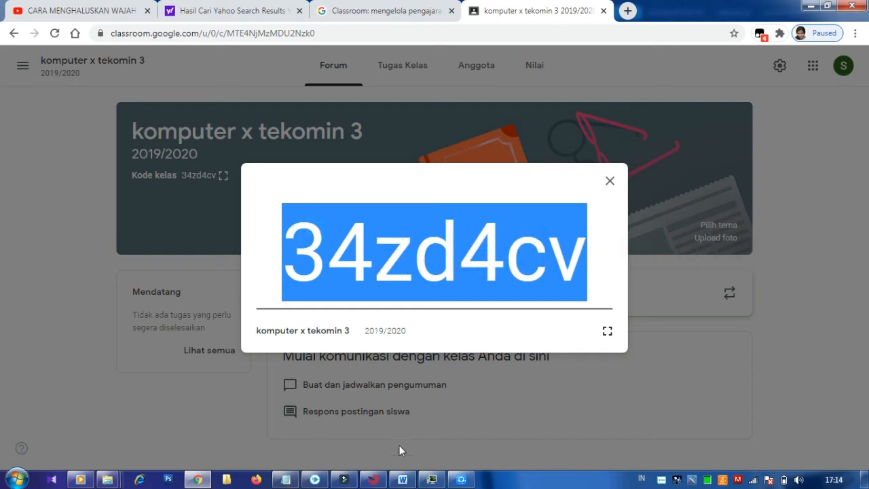
left_click(286, 479)
key("ctrl+v")
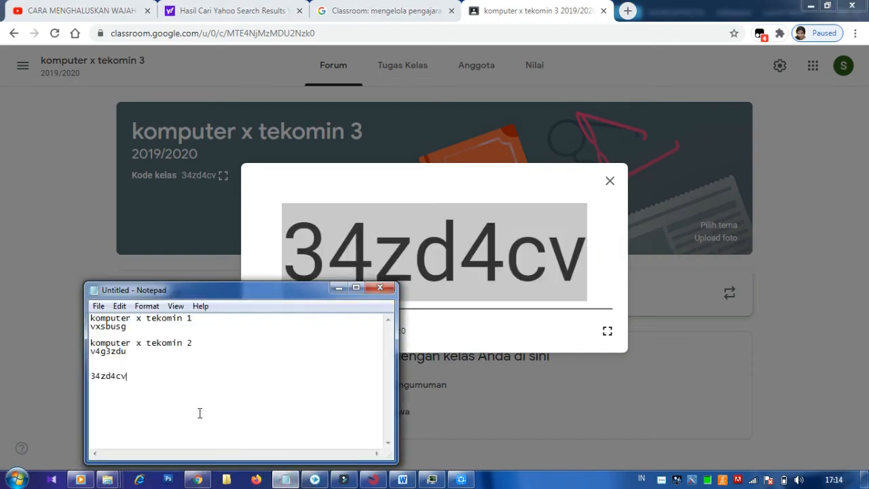
left_click_drag(193, 349, 114, 333)
left_click(118, 335)
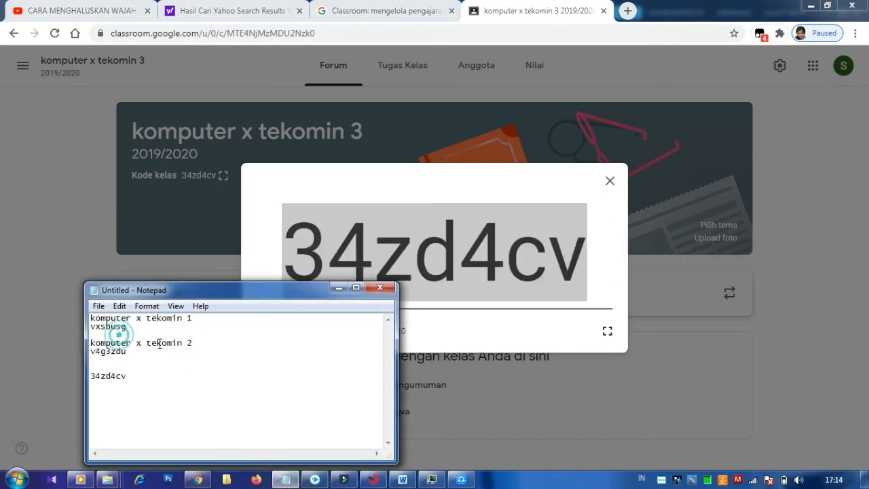
left_click_drag(196, 343, 91, 344)
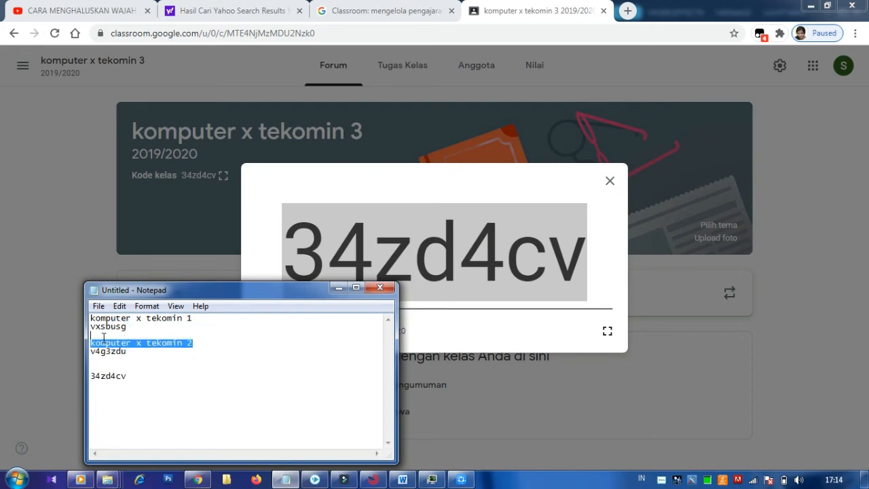
left_click(123, 367)
key("ctrl+v")
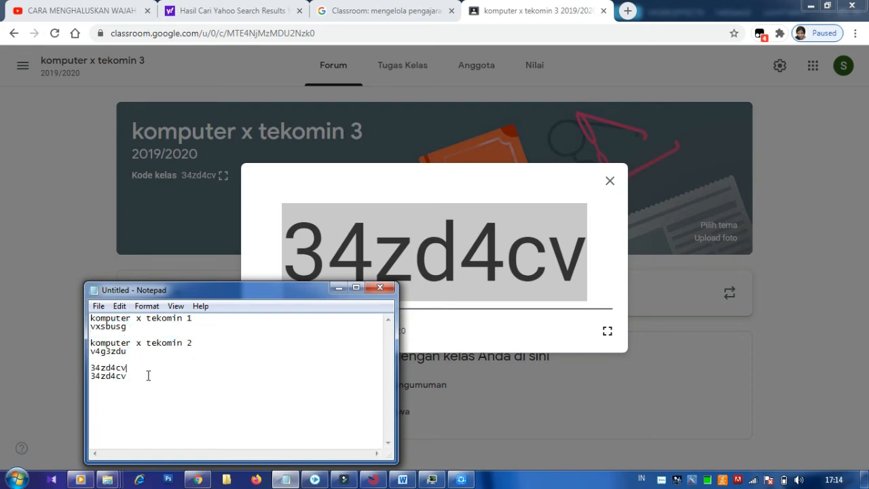
key("BackSpace")
key("BackSpace")
key("BackSpace")
Copy the class name komputer x tekomin 1 onto the line directly below the second class's code in the note.
left_click_drag(195, 322, 96, 319)
left_click(94, 320)
left_click_drag(93, 318, 192, 323)
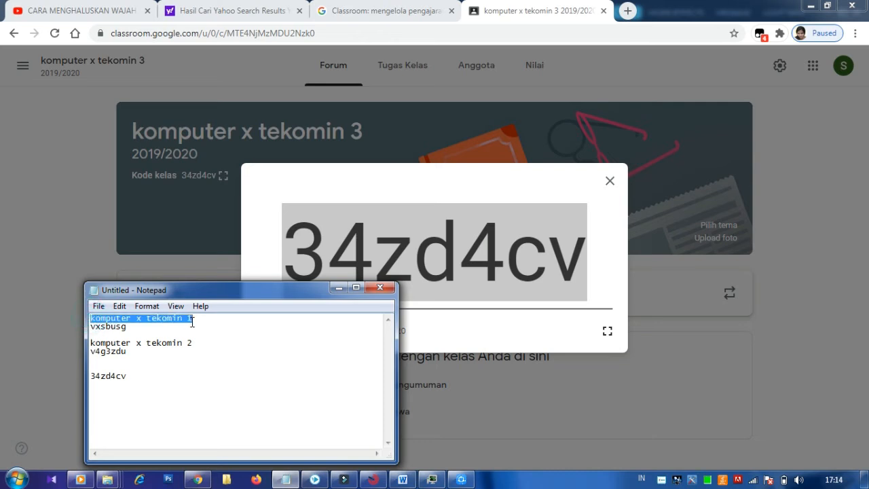
key("ctrl+c")
left_click(137, 360)
key("ctrl+v")
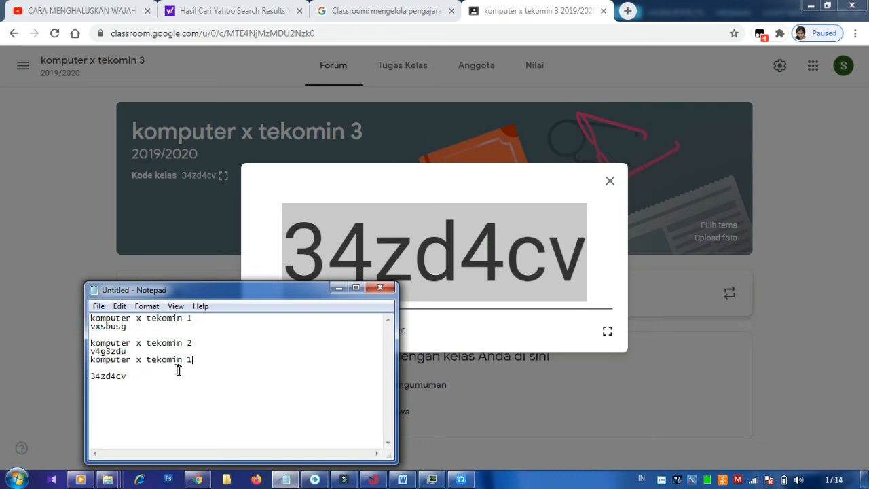
Insert a blank line between the second class's code and the copied class name below it.
left_click(198, 343)
key("Return")
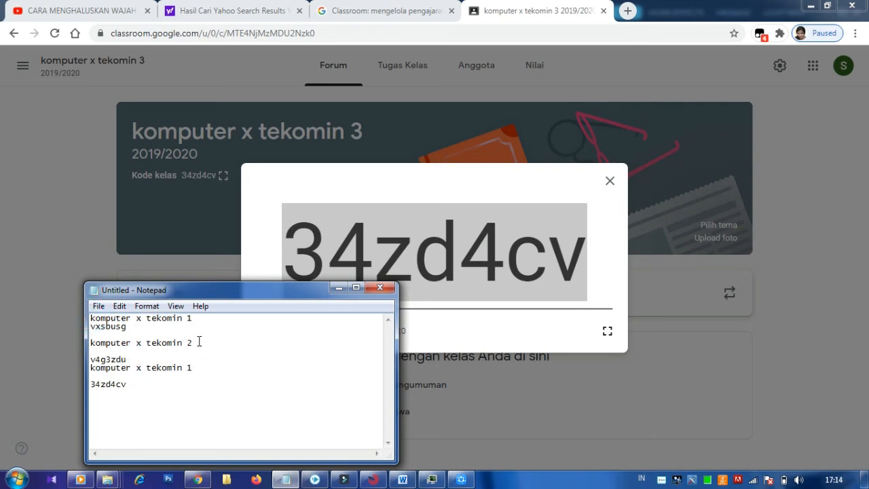
key("BackSpace")
left_click(167, 349)
key("Return")
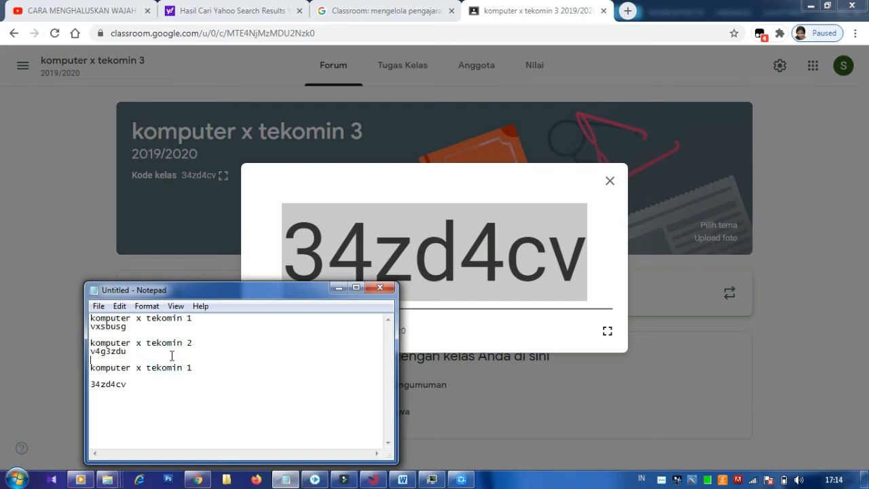
Correct the class name above the last code in the note to komputer x tekomin 3 and minimize Notepad.
left_click(195, 367)
type("3")
left_click(338, 289)
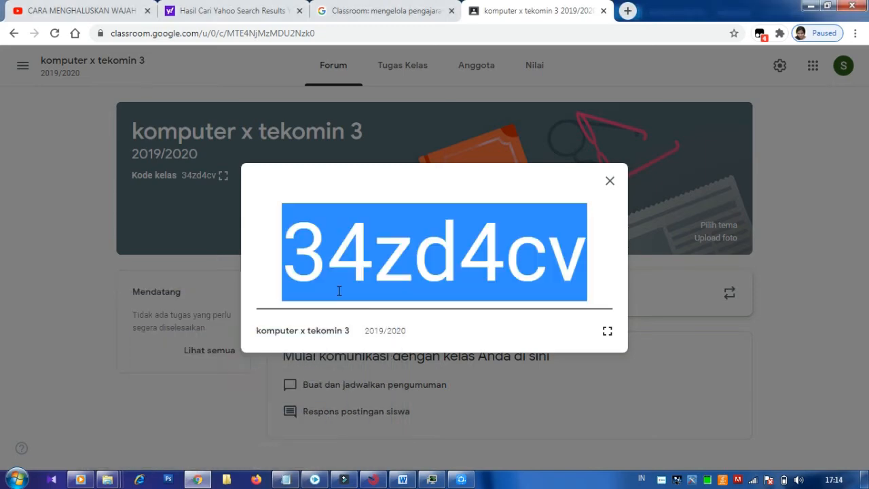
Close the enlarged class code, return to the overview of all classes and open komputer x tekomin 1.
left_click(608, 182)
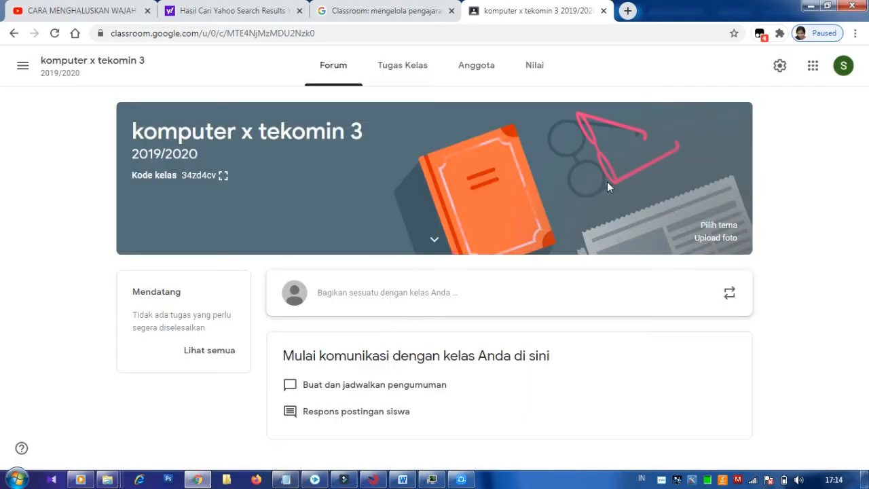
left_click(21, 67)
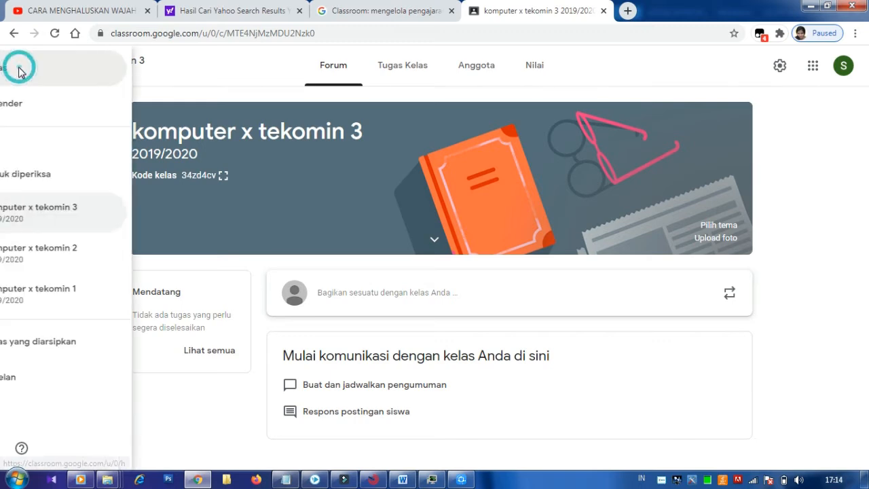
left_click_drag(39, 104, 42, 81)
left_click(41, 72)
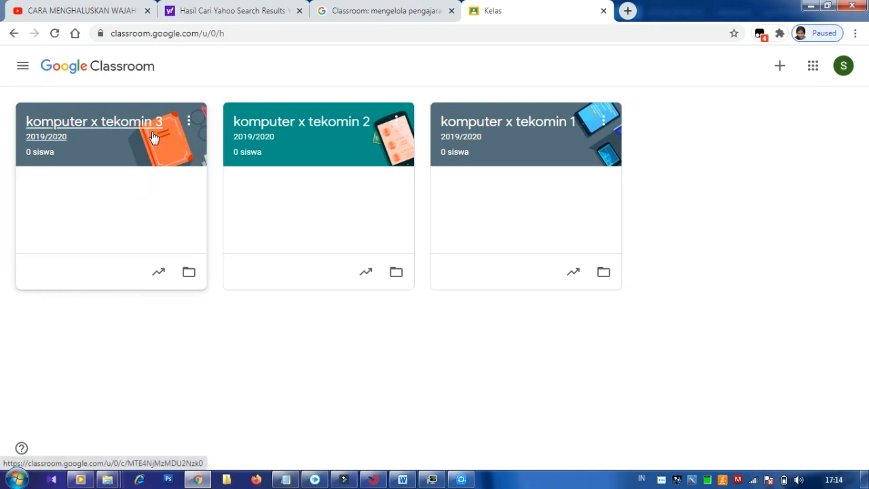
left_click(483, 122)
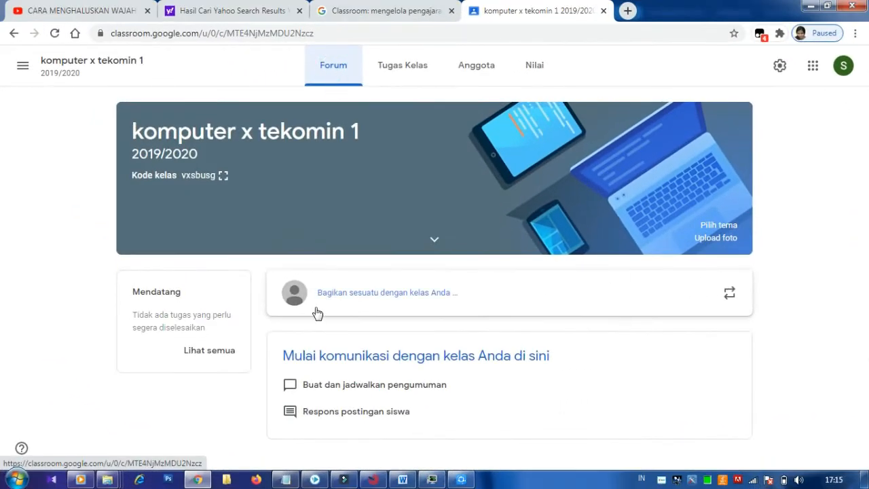
Post the announcement "pengumumanan" to all students in the class forum and activate its comment field.
left_click(329, 303)
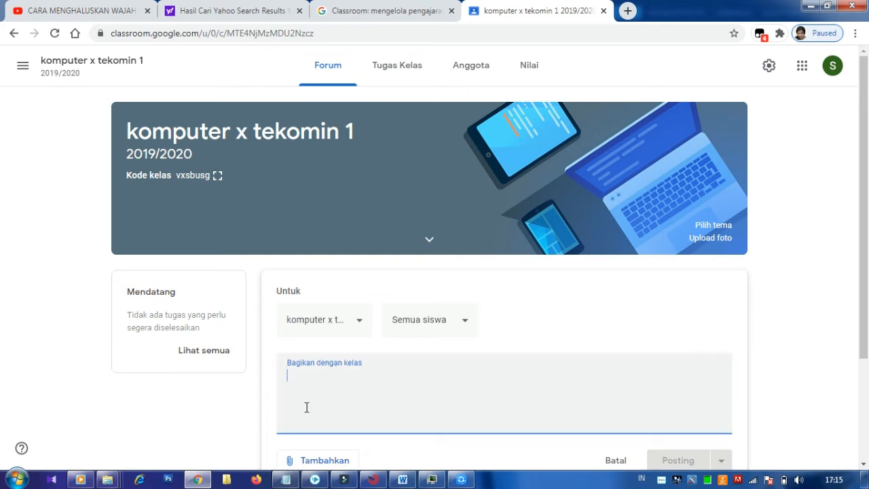
type("pe")
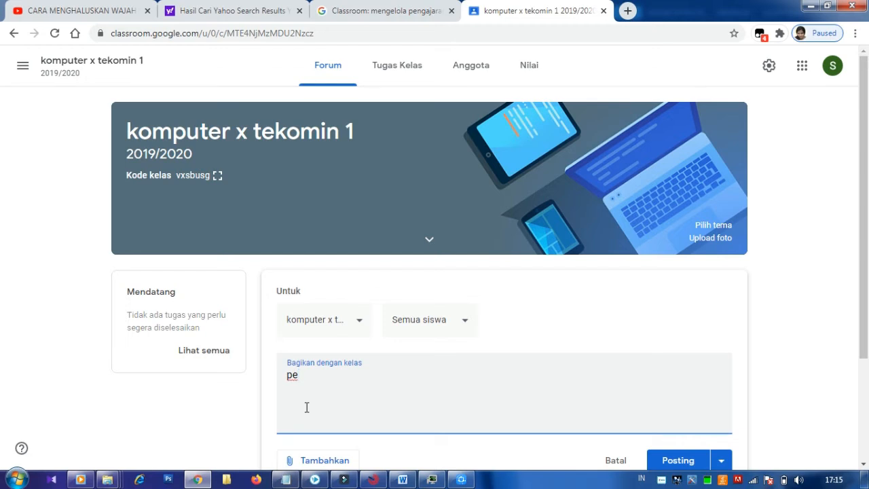
type("n")
type("gumumanan")
scroll(435, 419, "down", 1)
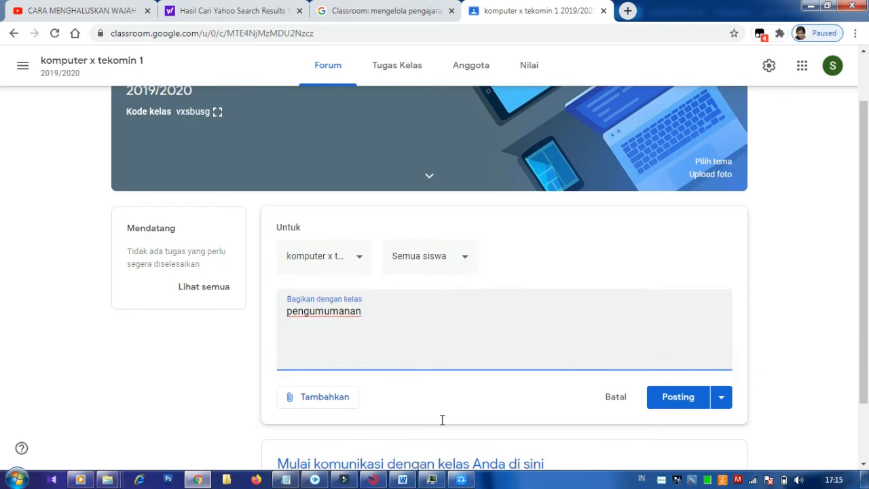
left_click(676, 400)
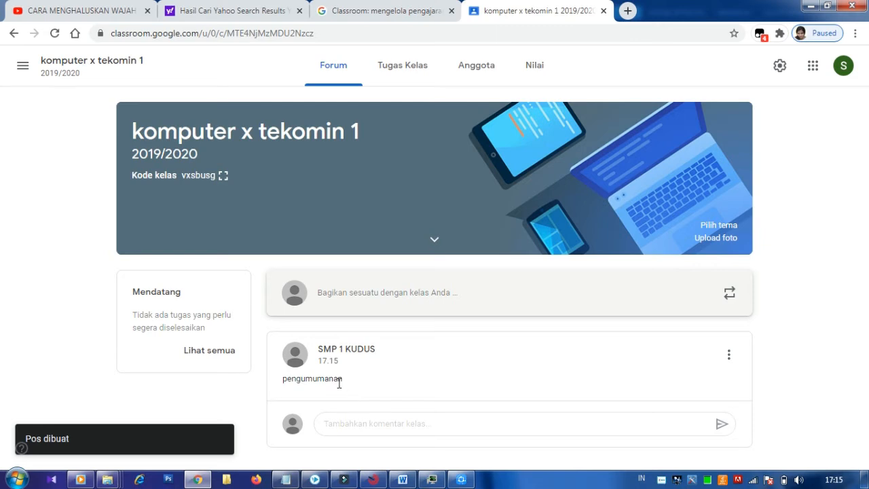
left_click(362, 426)
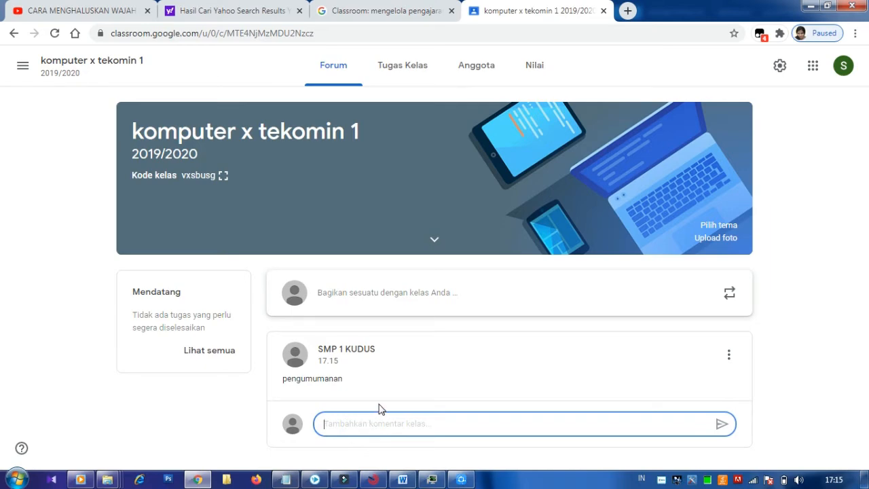
Add a topic named "jaringan komputer" to the classwork of komputer x tekomin 1.
left_click(413, 84)
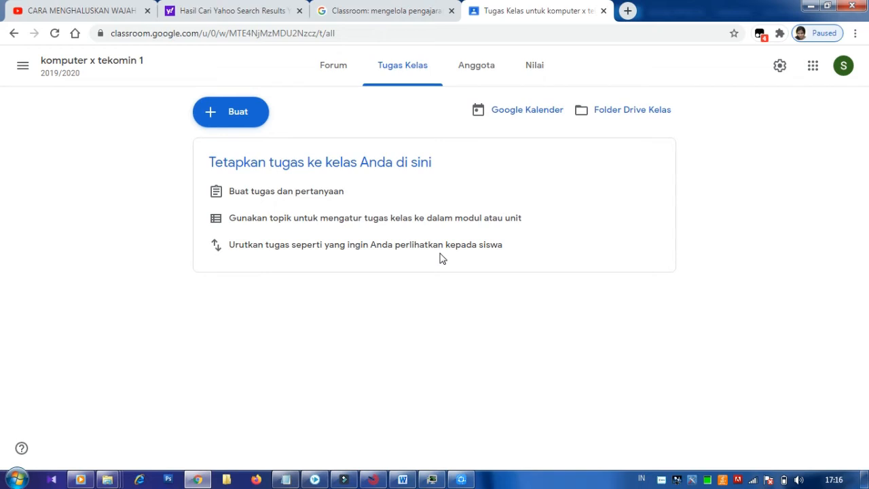
left_click(249, 125)
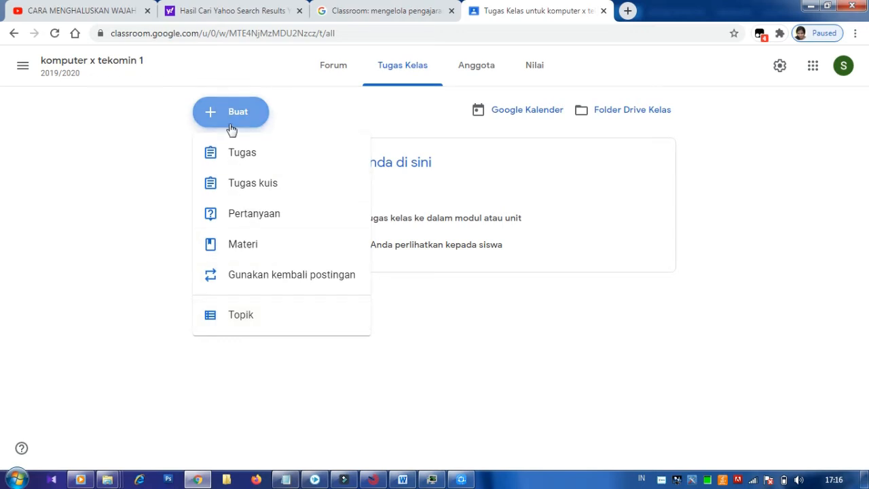
left_click(247, 324)
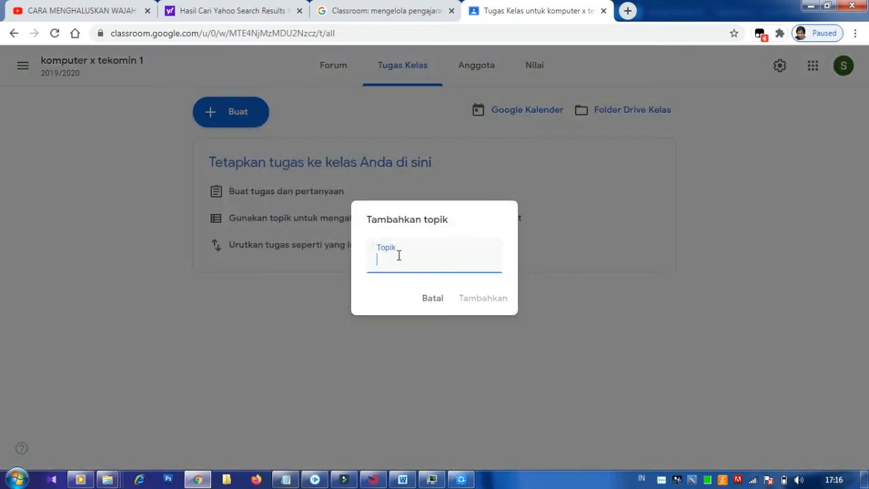
left_click(398, 254)
type("j")
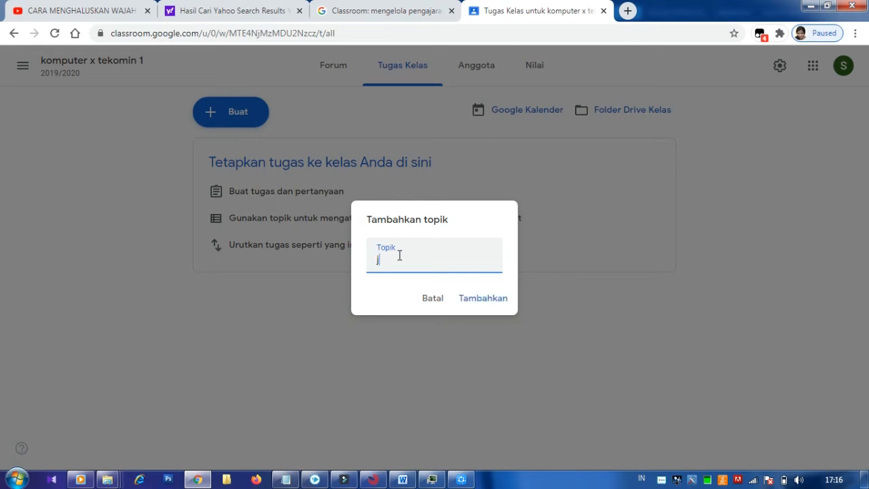
type("aringan komp")
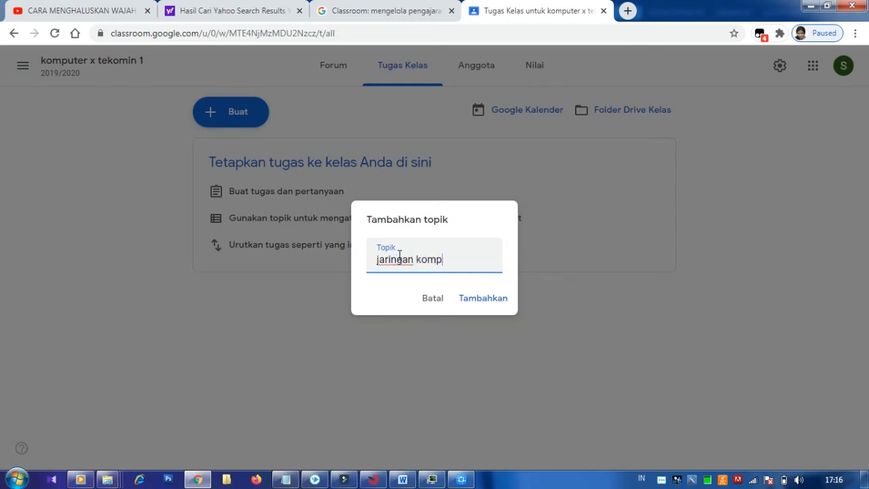
type("uter")
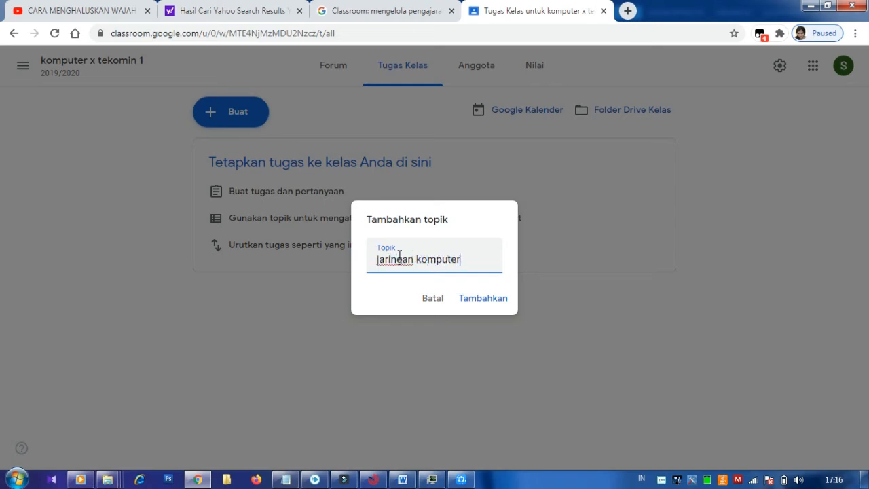
left_click(476, 303)
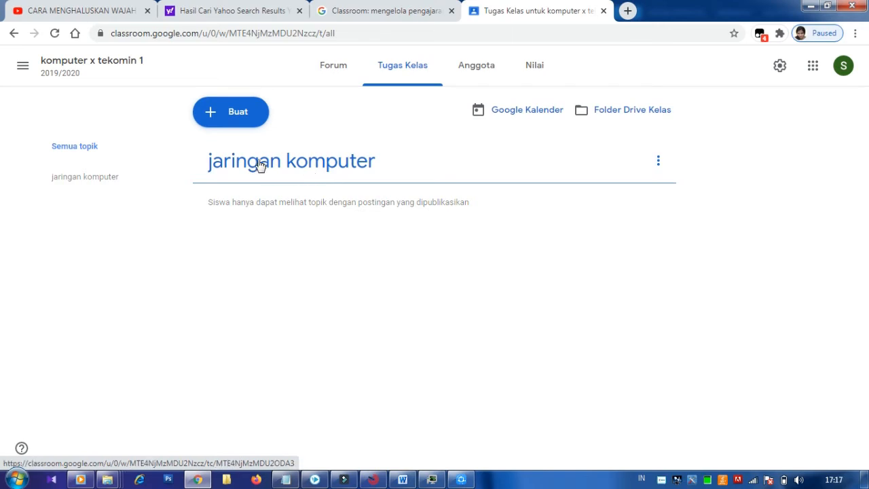
Add a second classwork topic named "keamanan komputer".
left_click(240, 125)
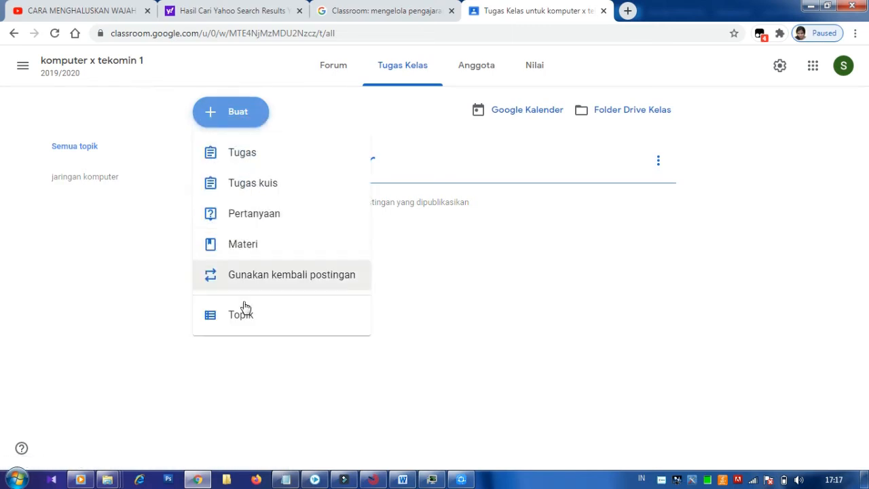
left_click(243, 310)
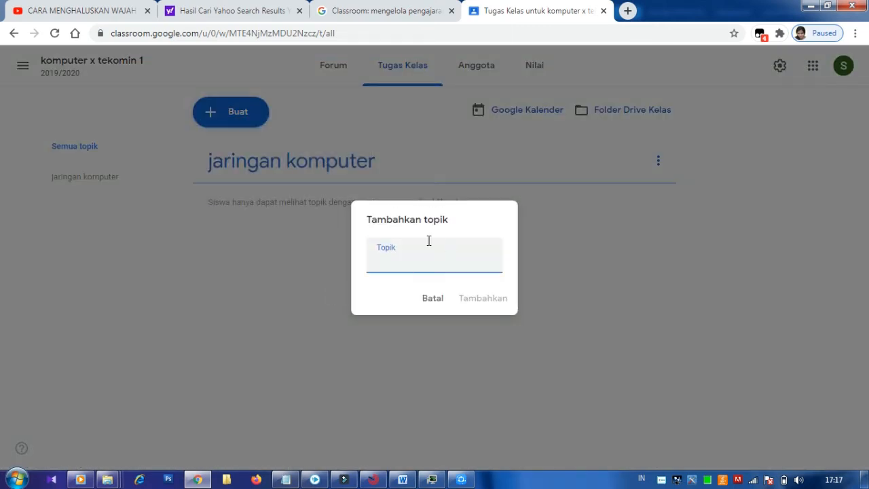
type("keamana")
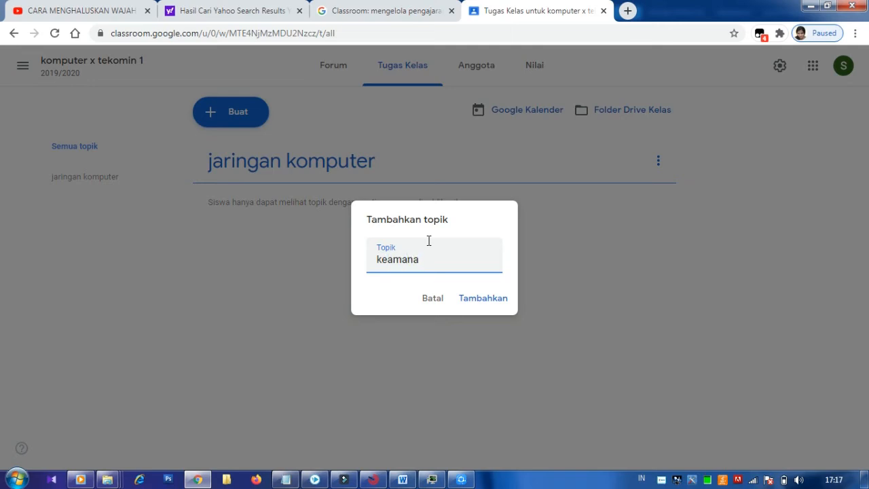
type("n komputer")
left_click(494, 301)
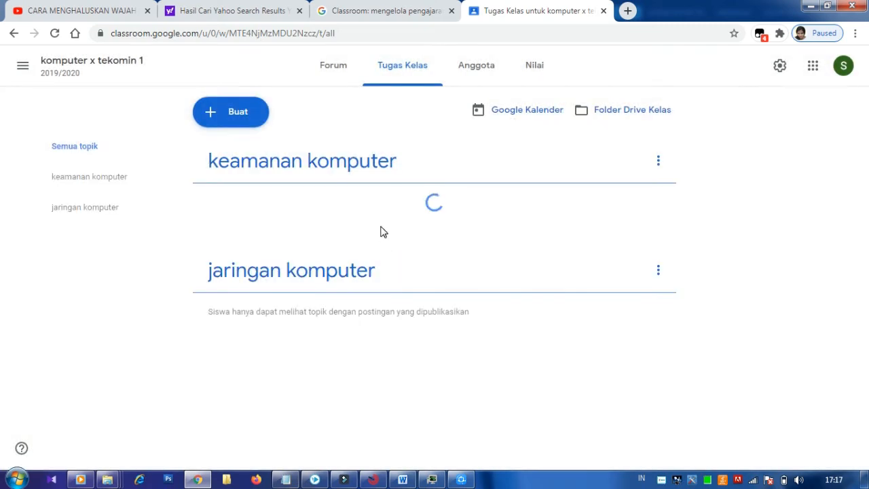
Add a third classwork topic named "manajemen data".
left_click(235, 111)
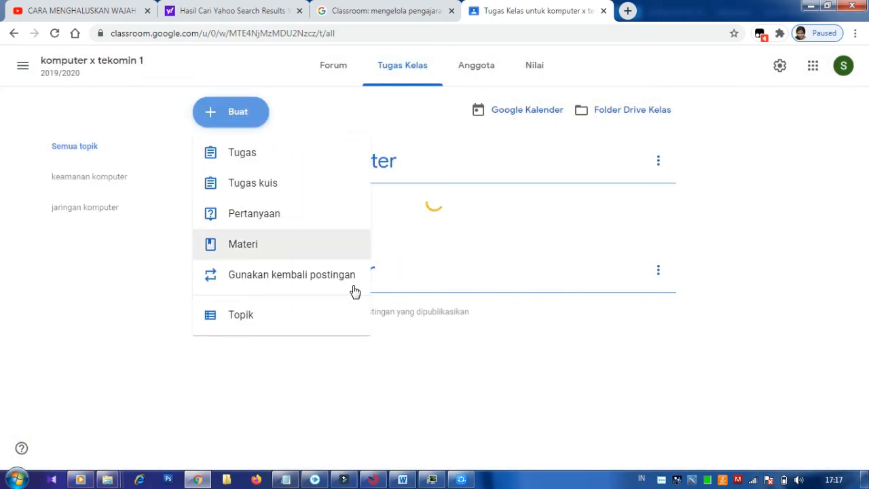
left_click(248, 317)
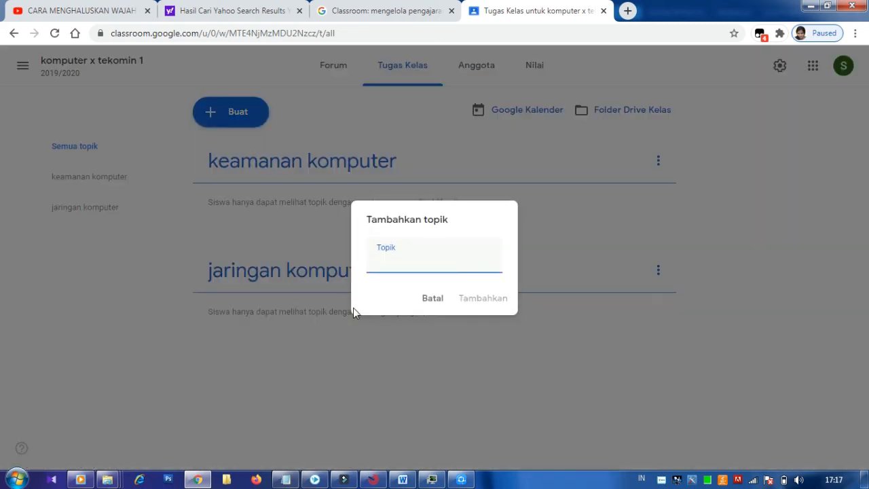
type("mana")
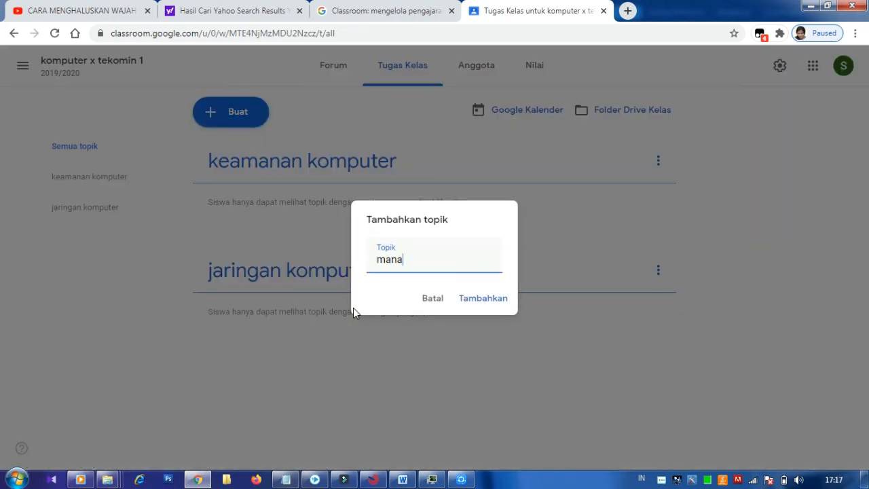
type("jemen data")
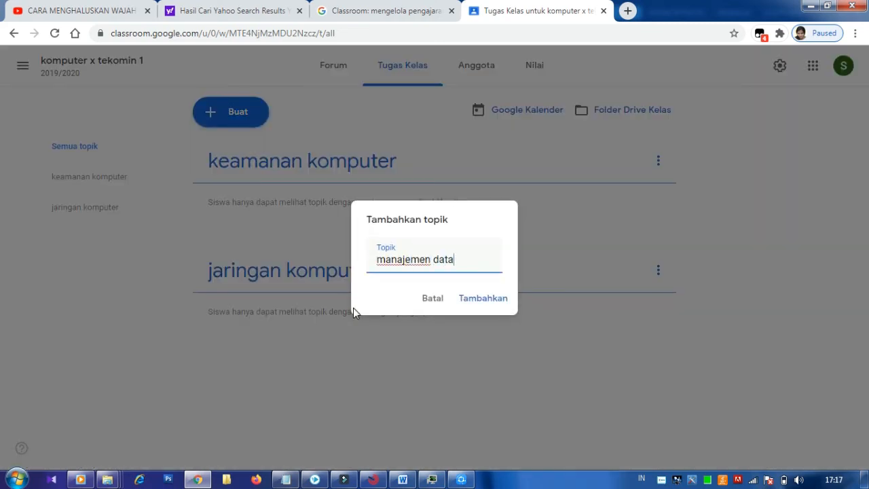
left_click(491, 298)
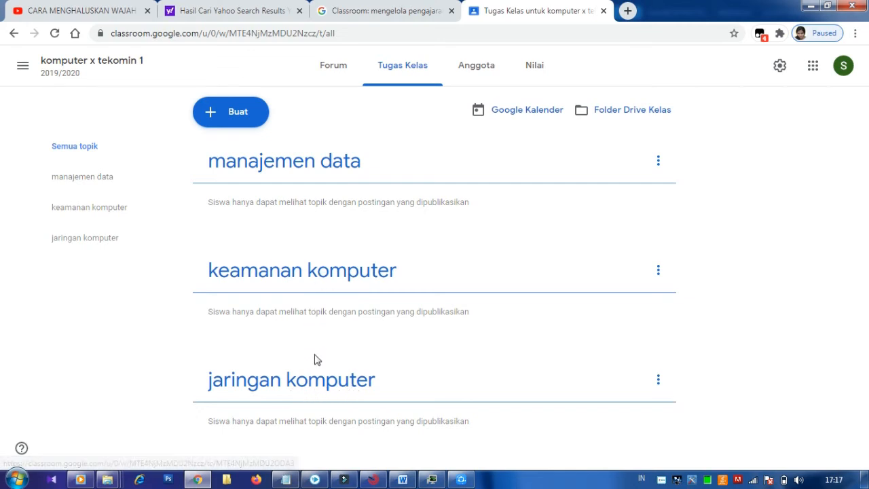
Move the jaringan komputer topic above the manajemen data topic so it comes first in the classwork.
left_click(316, 380)
left_click_drag(319, 384, 290, 144)
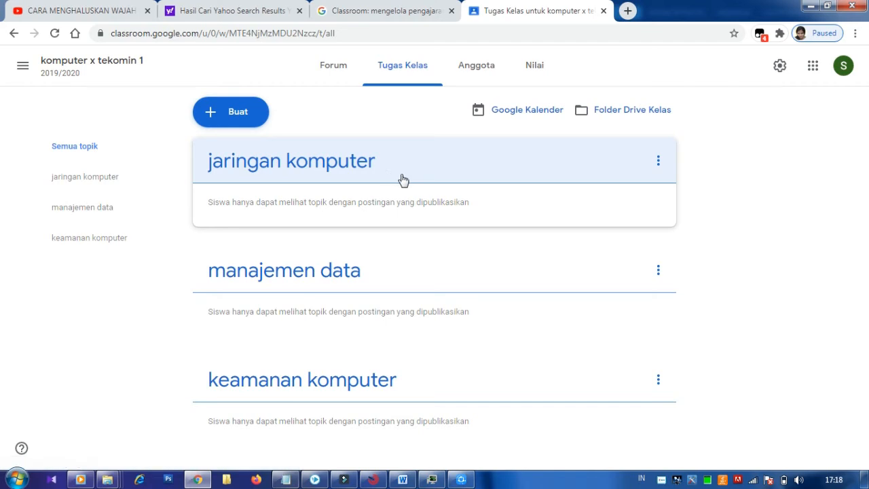
Create a new assignment in the classwork and title it "Tugas mandiri 2".
left_click(243, 113)
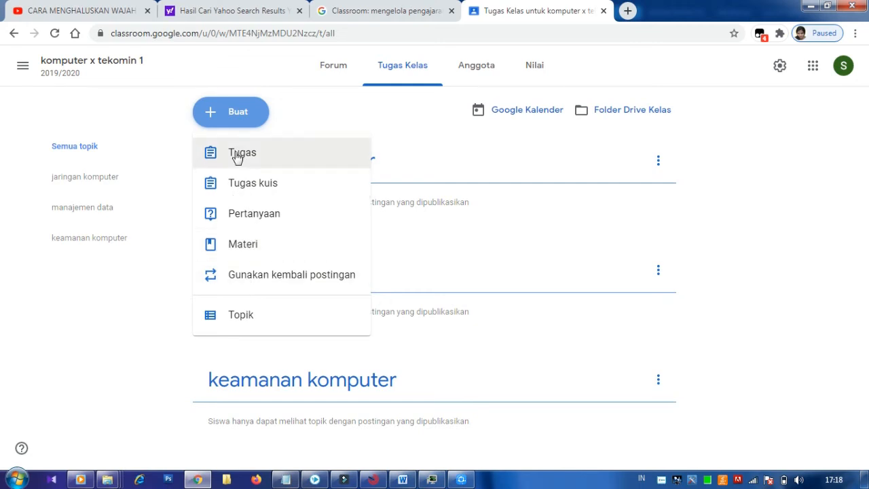
left_click(236, 155)
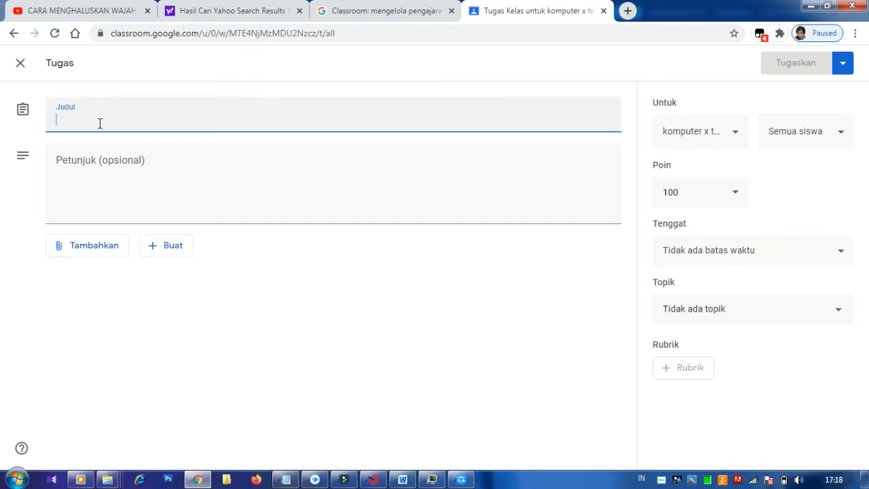
type("Tugas ")
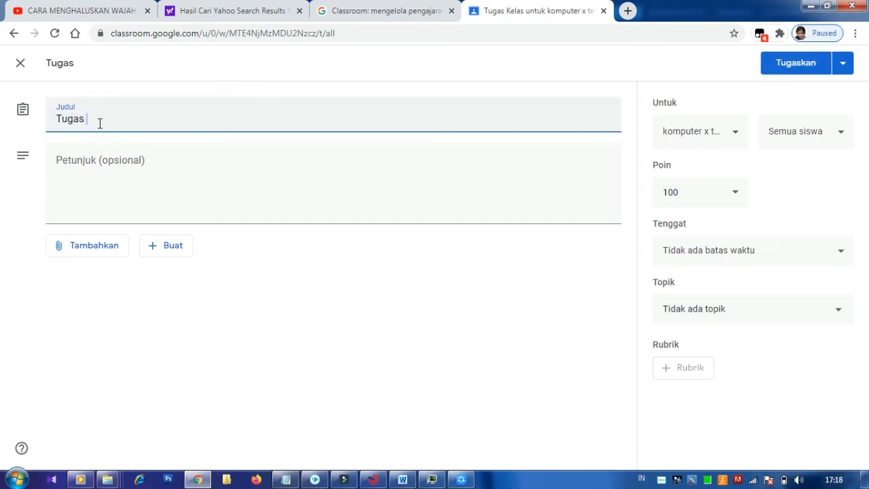
type("mandiei")
key("BackSpace")
key("BackSpace")
type("ri 2")
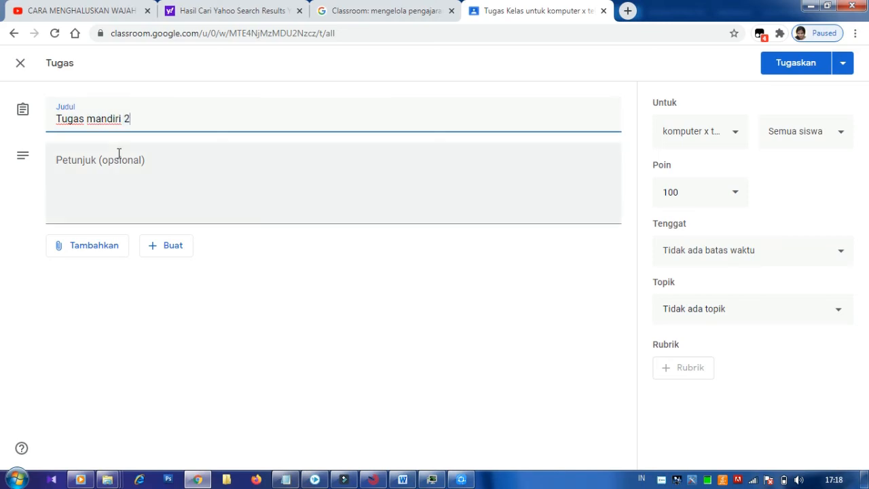
Write the first line of the assignment instructions: "Kerjakan soal yang sudah ibu /bapak lampirkan".
left_click(118, 164)
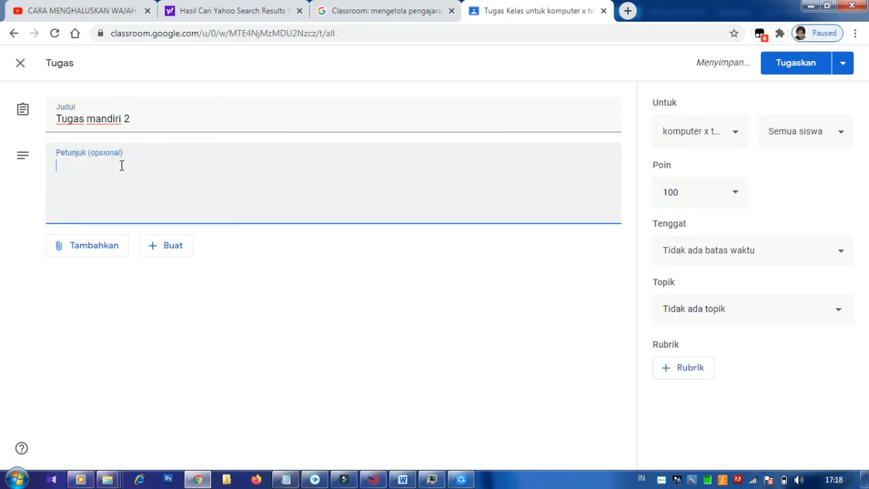
type("Kerj")
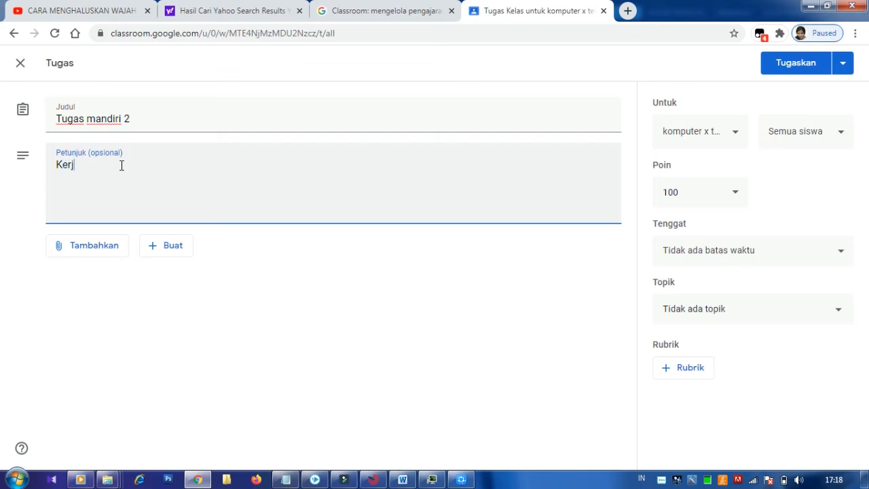
type("akan soal yang sudah")
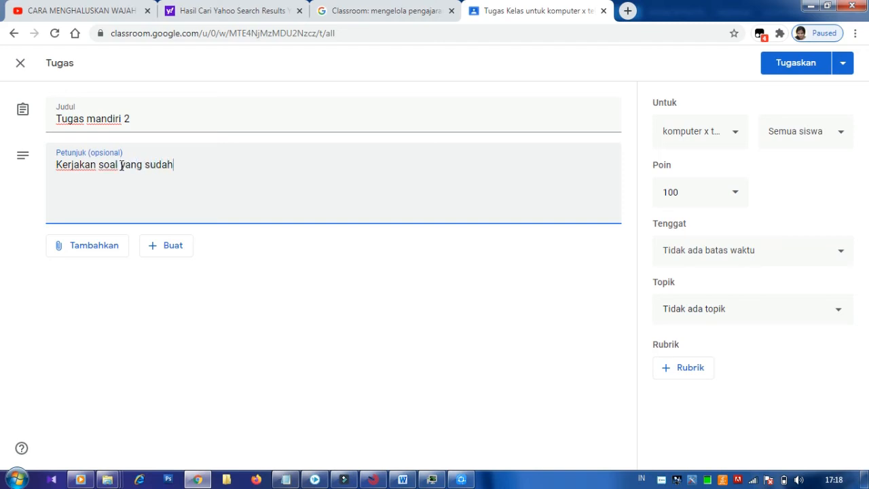
type(" ibu /bapak")
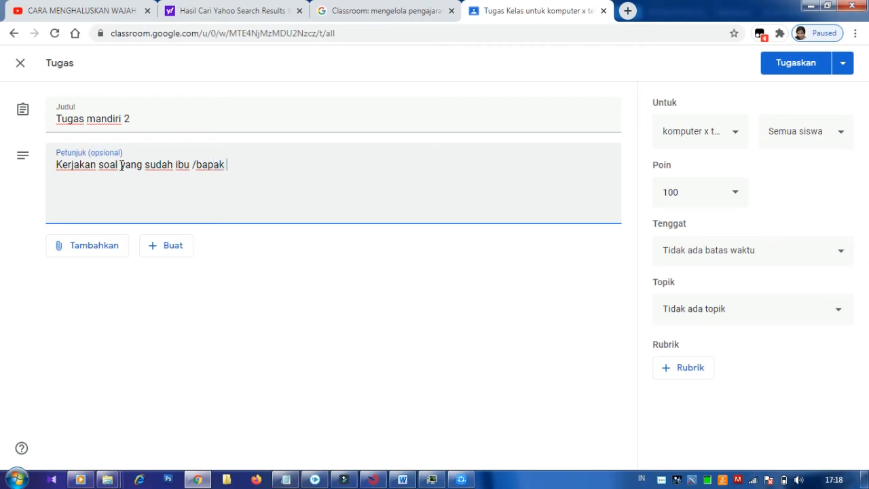
type(" lampirkan")
key("Return")
Begin the second line of the instructions with "buat didalam kertas double folio".
type("buat ")
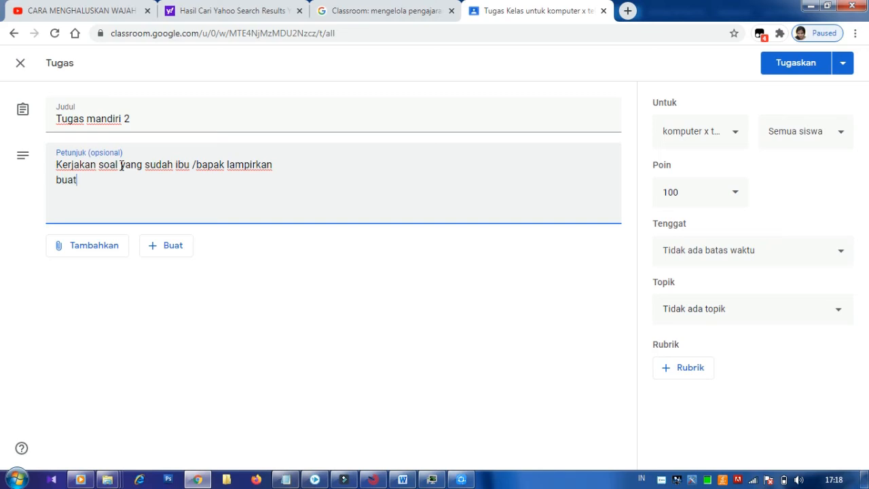
type("du")
type("dalam k")
type("er")
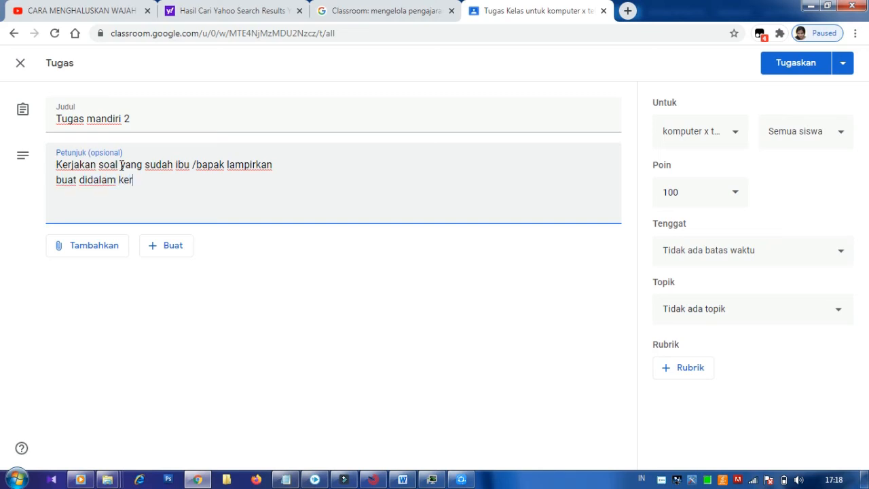
type("tas double ")
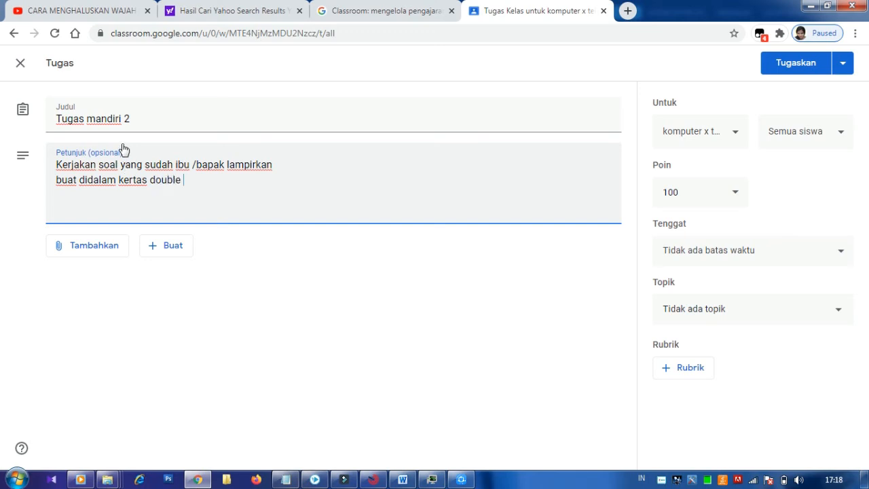
type("fo")
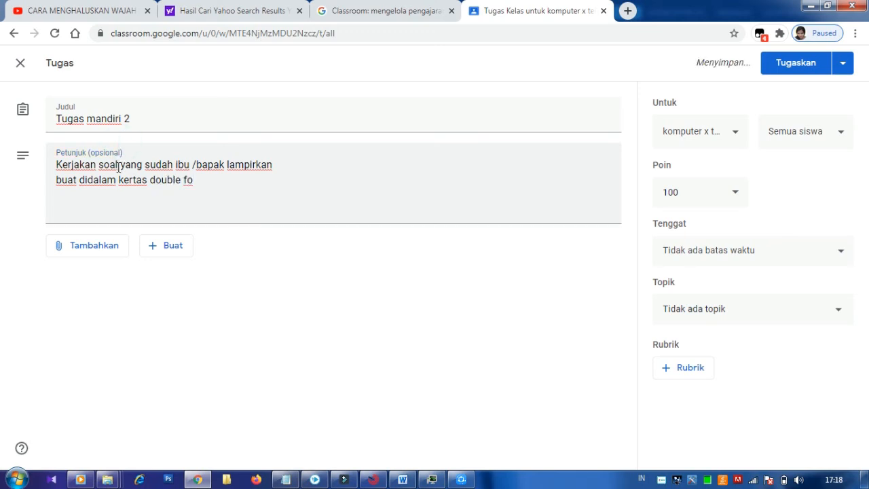
left_click(117, 166)
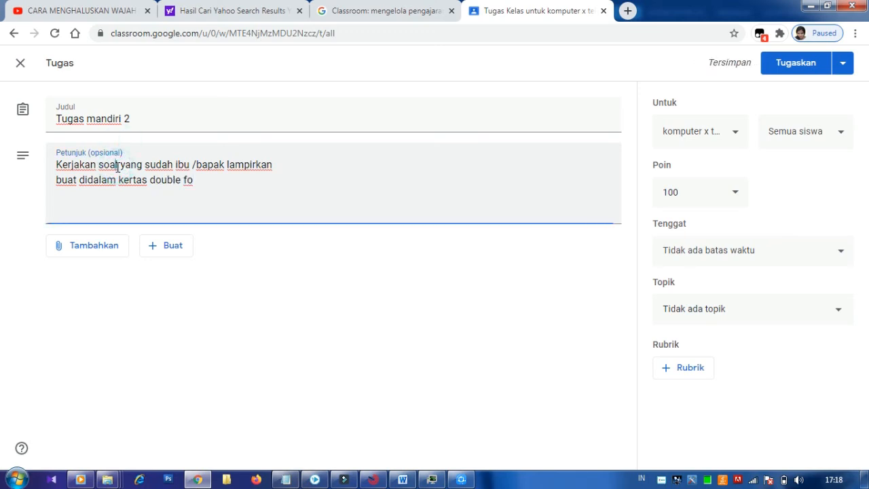
left_click(214, 187)
type("lio")
left_click(213, 187)
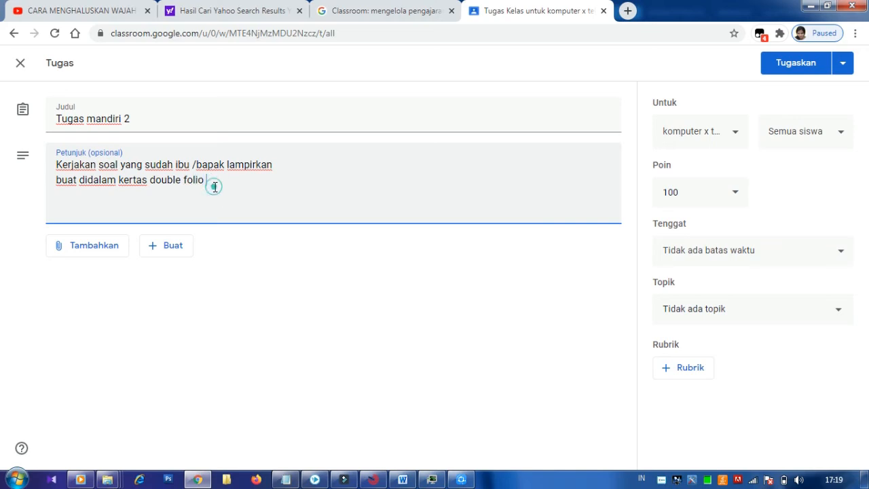
Complete the second instruction line with "dan jadikan satu file dalam bentu pdf".
type("dan jadikan d")
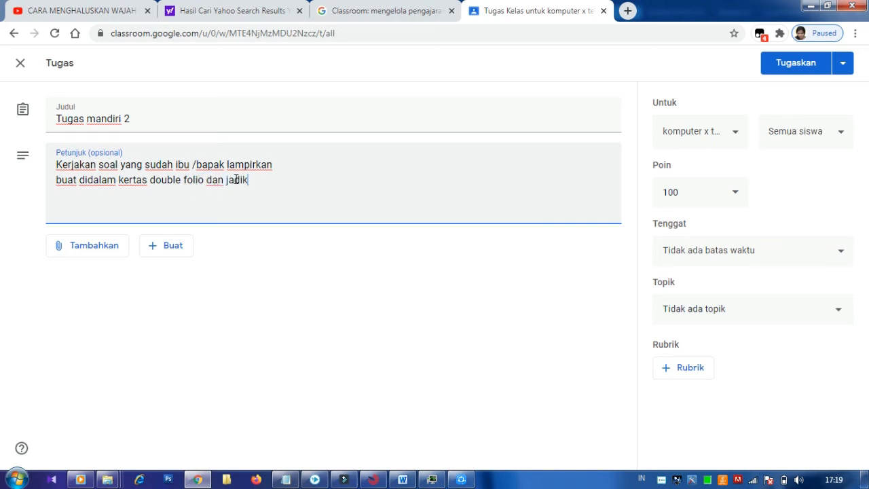
left_click(213, 194)
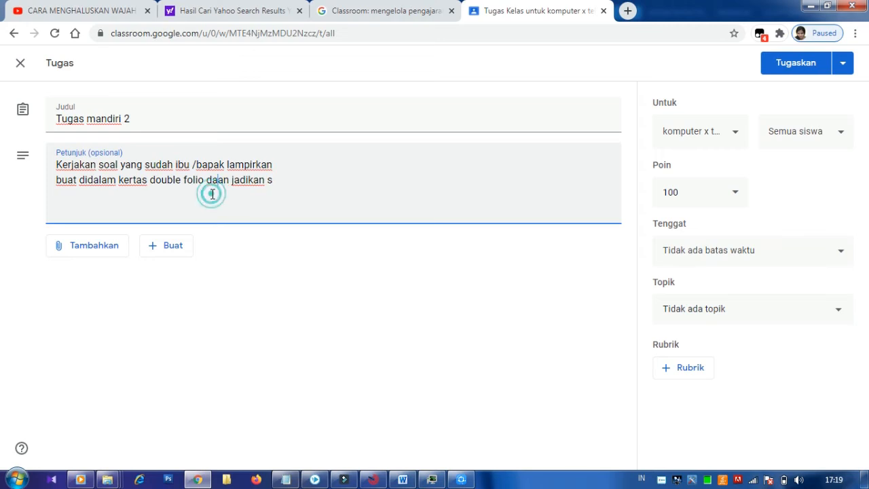
type("atu file")
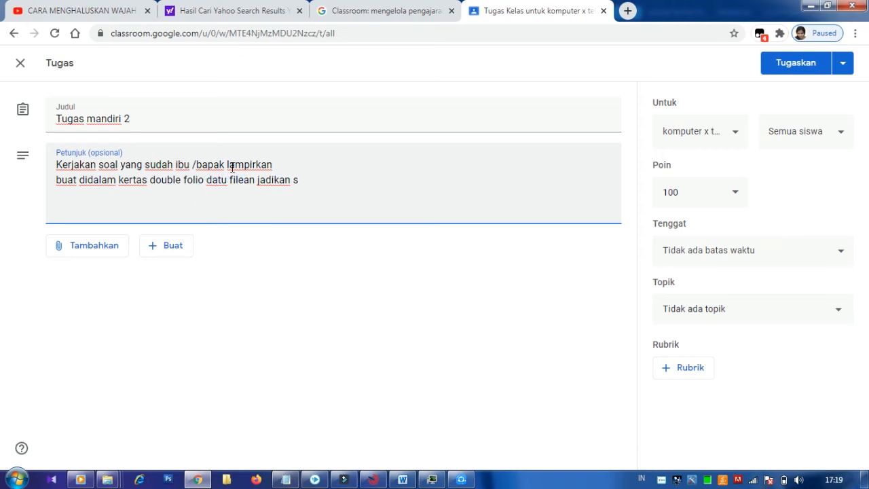
key("ctrl+z")
left_click(288, 178)
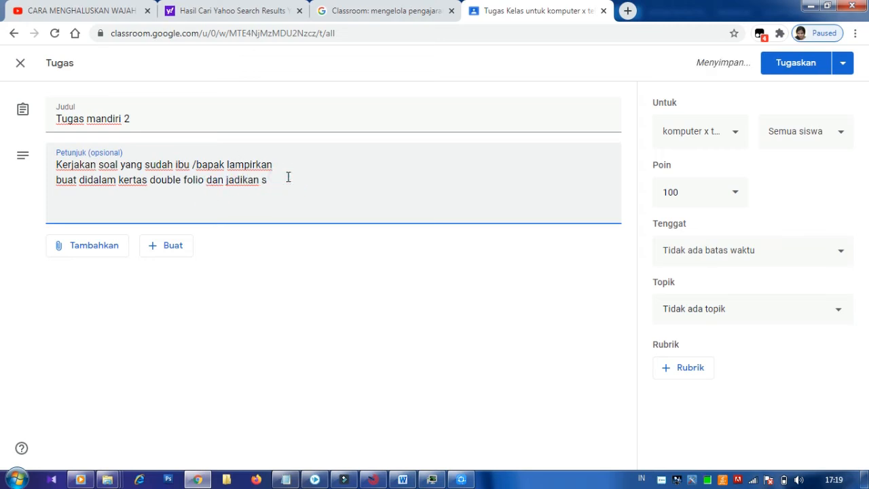
type("T")
type("a")
type("tu file dala")
type("m ben")
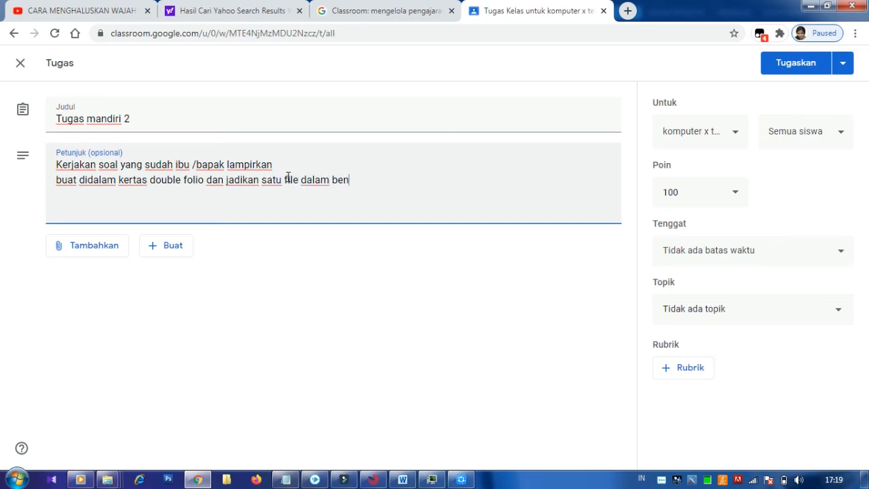
type("tu pdf")
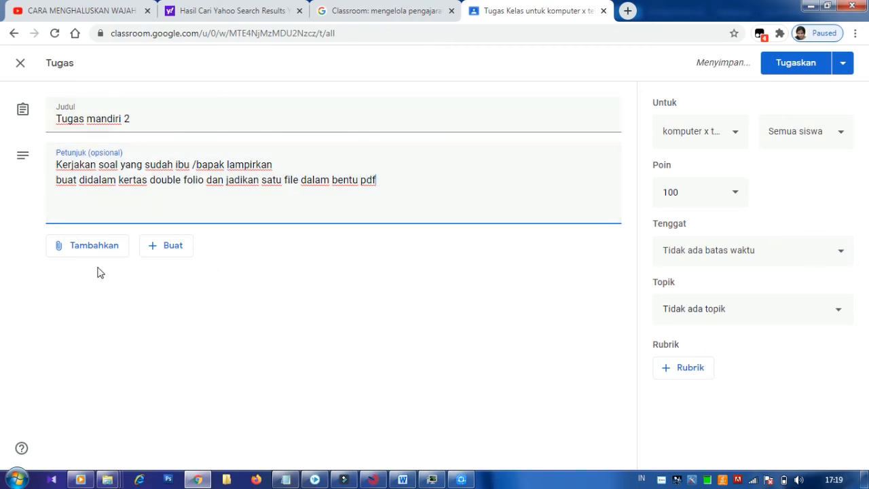
Upload the Word file starting "PERNYATAAN KEPEMILIKAN SERTI" from Local Disk (D:) as an attachment, with permission "Siswa dapat melihat file".
left_click(84, 250)
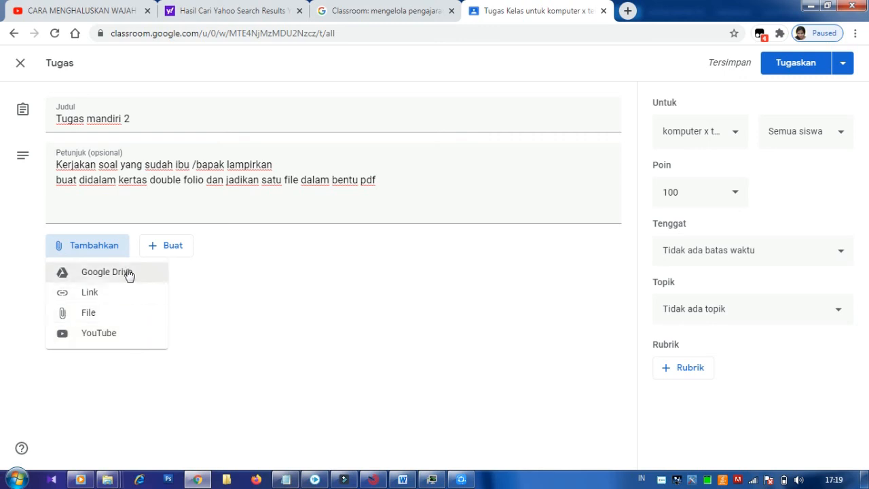
left_click(123, 319)
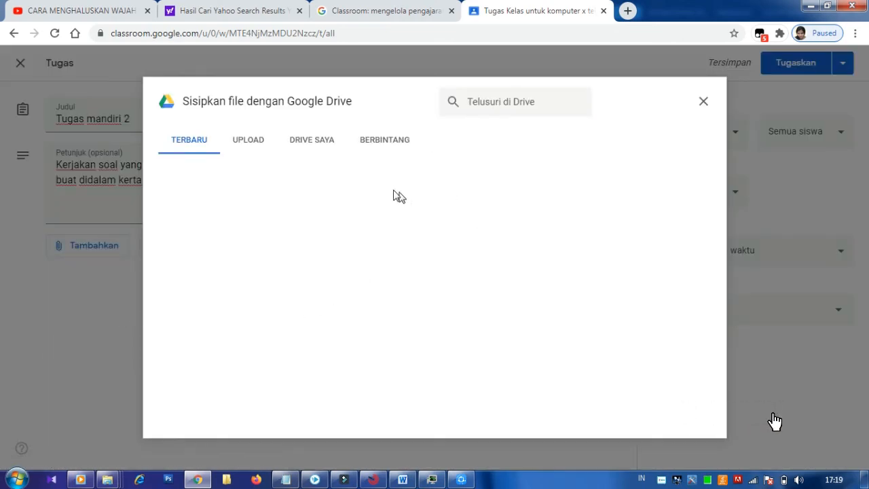
left_click(249, 146)
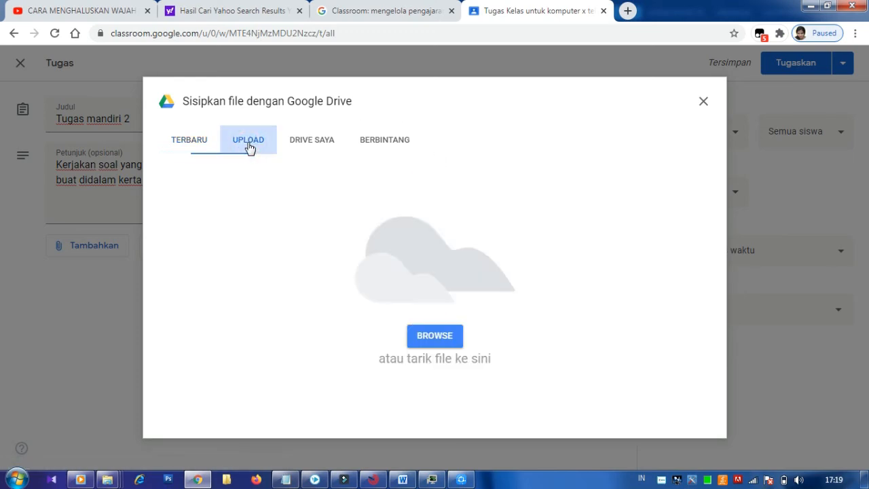
left_click(448, 333)
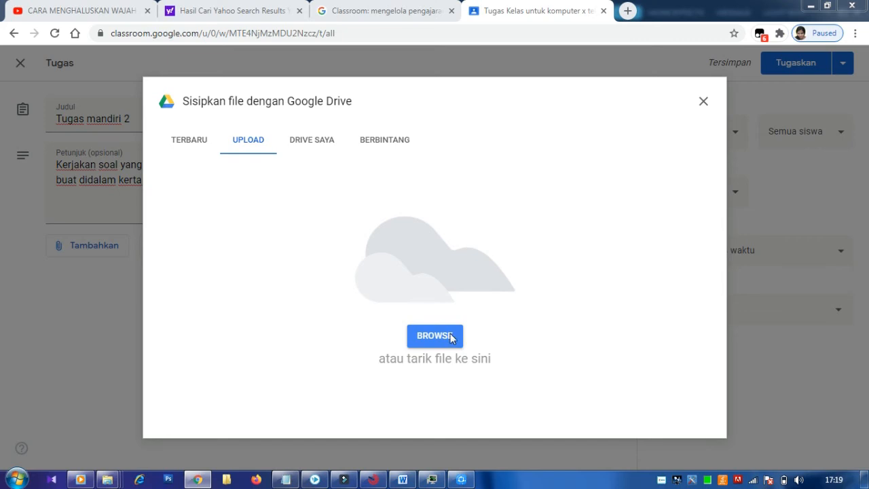
left_click(451, 337)
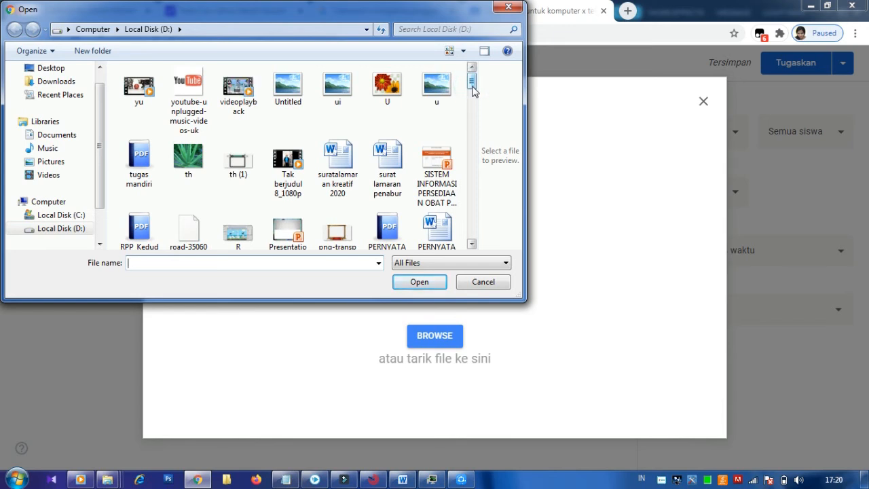
left_click_drag(473, 88, 474, 98)
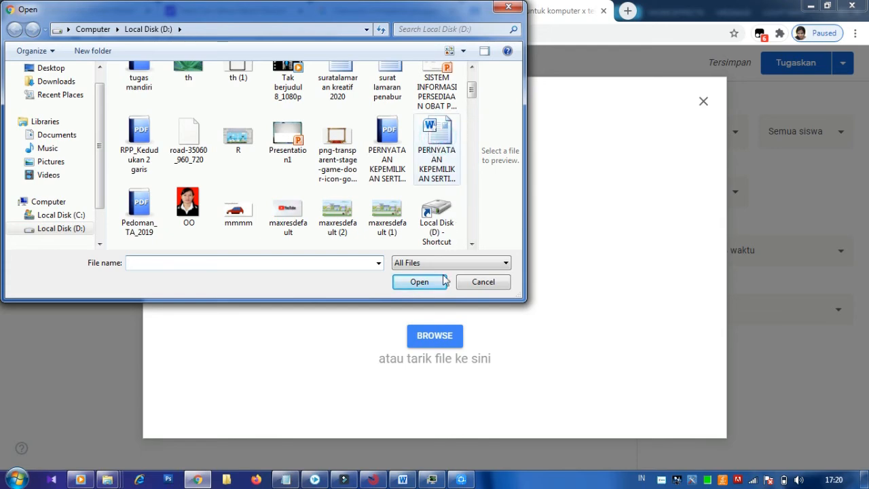
double_click(438, 143)
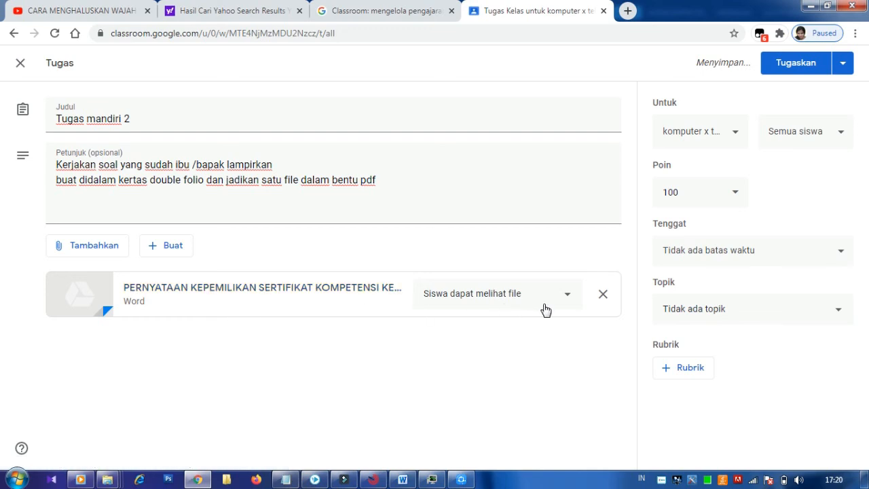
left_click(569, 301)
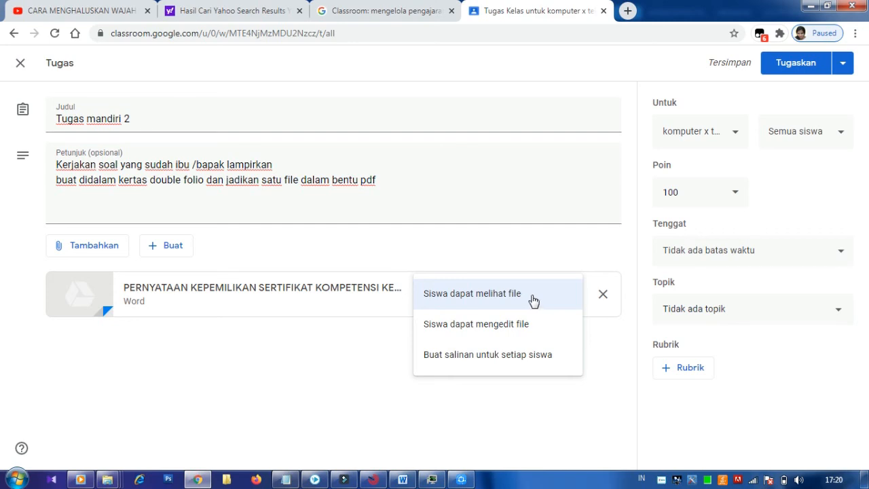
left_click(533, 299)
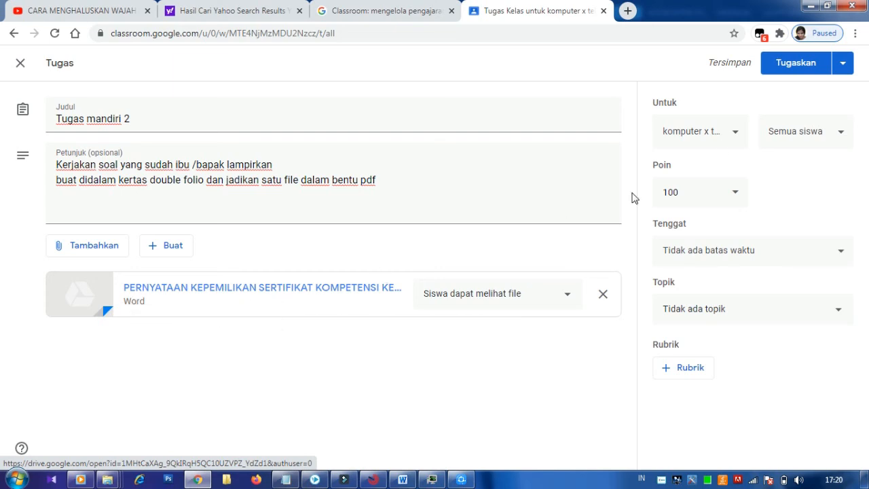
Assign the task to the other two komputer x tekomin classes as well, so all three are selected.
left_click(736, 135)
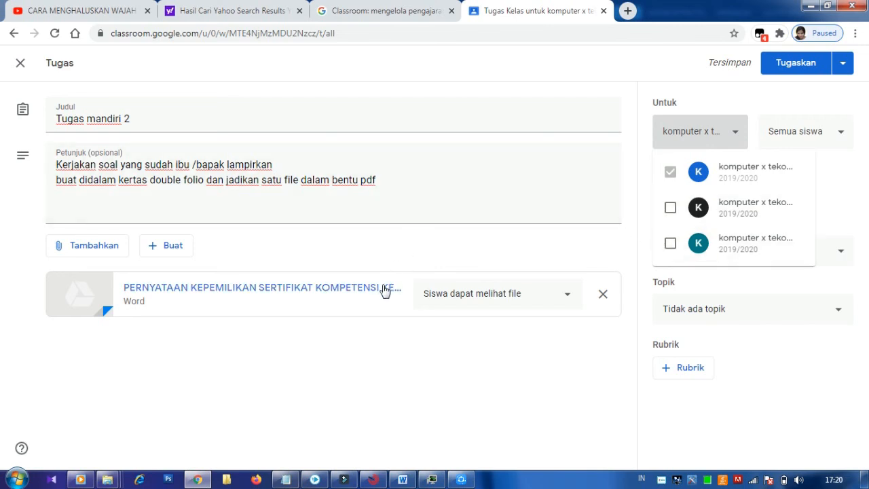
left_click(670, 209)
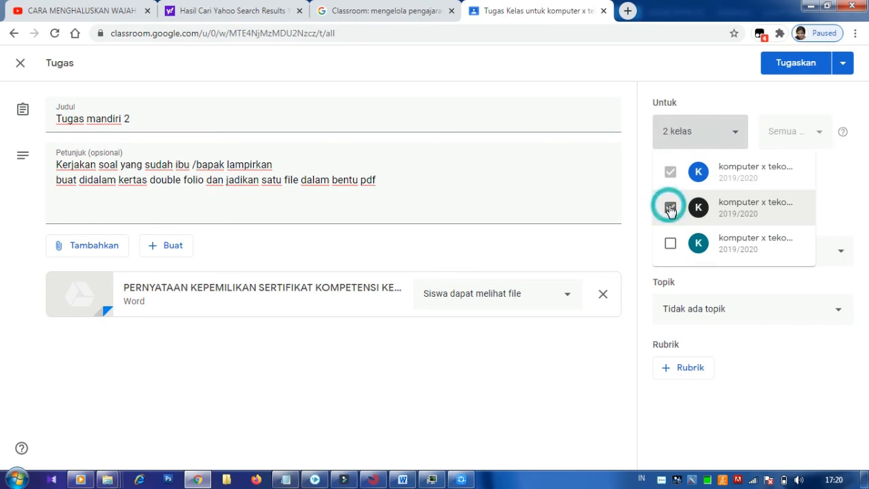
left_click(670, 246)
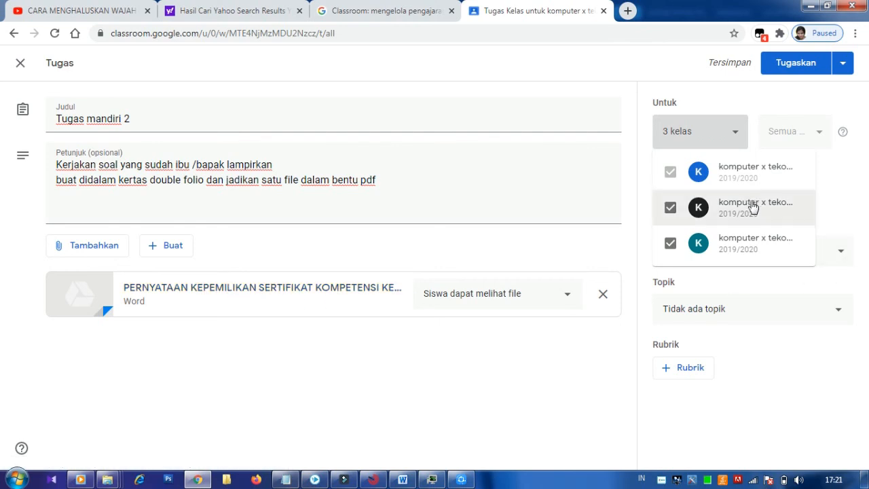
left_click(826, 218)
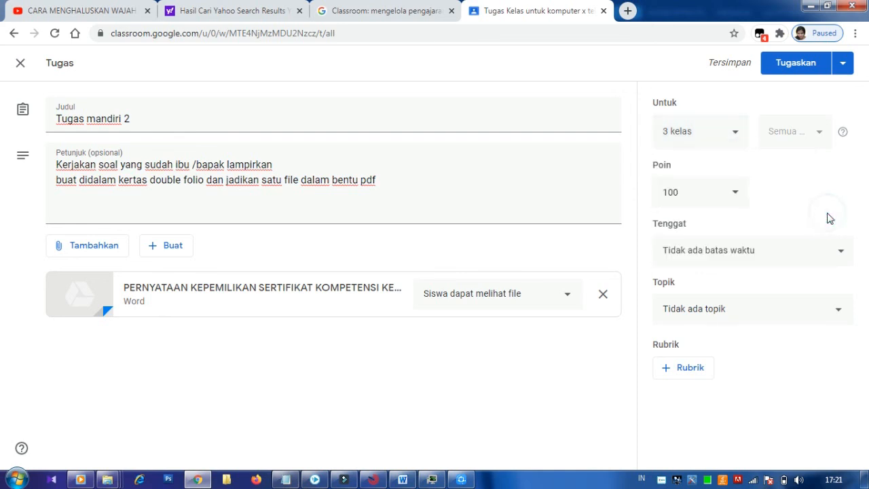
Set the assignment's deadline to 23 Jul 2020 at 08.00 and its topic to manajemen data.
left_click(839, 255)
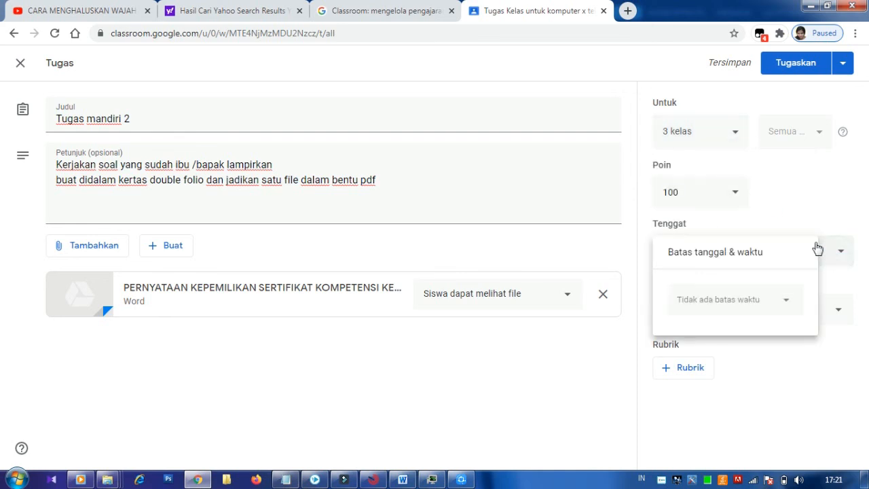
left_click(744, 306)
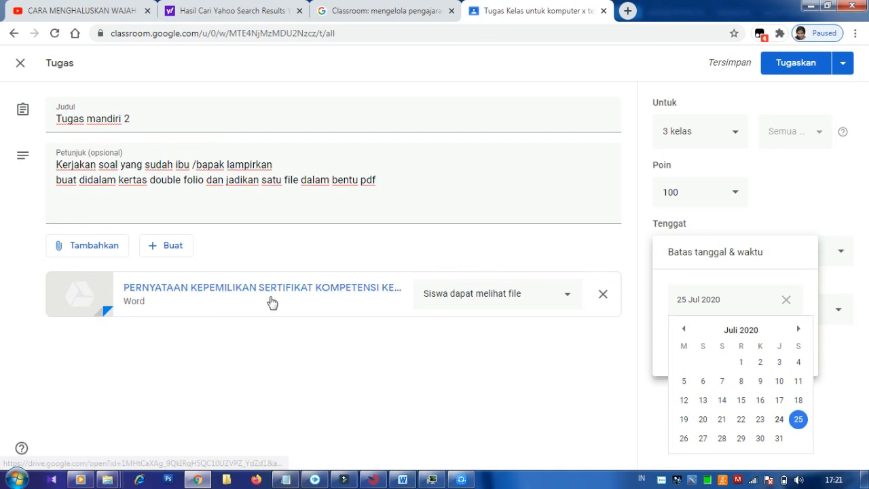
left_click(760, 418)
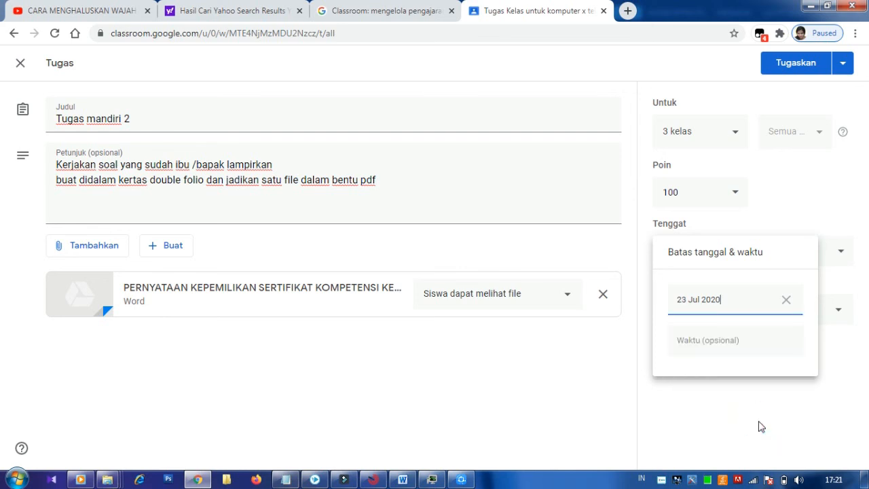
left_click(702, 344)
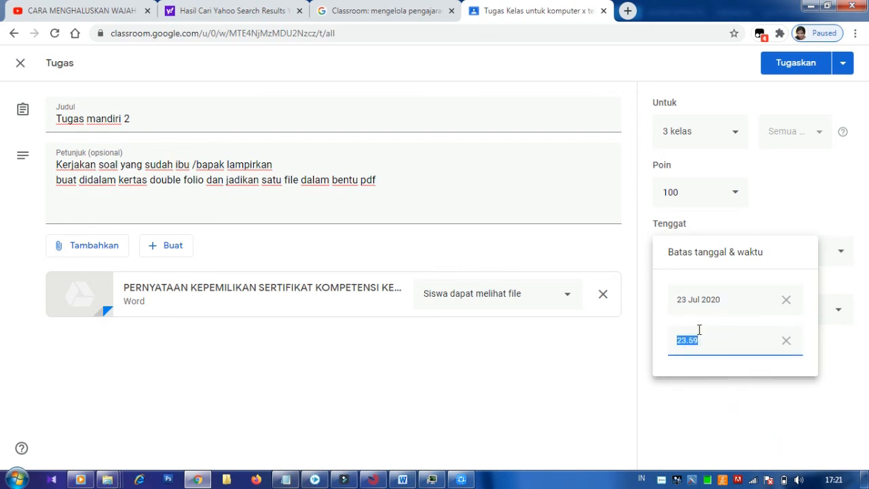
type("6")
key("BackSpace")
type("8.00")
left_click(697, 327)
type("wib")
left_click(750, 393)
left_click(835, 316)
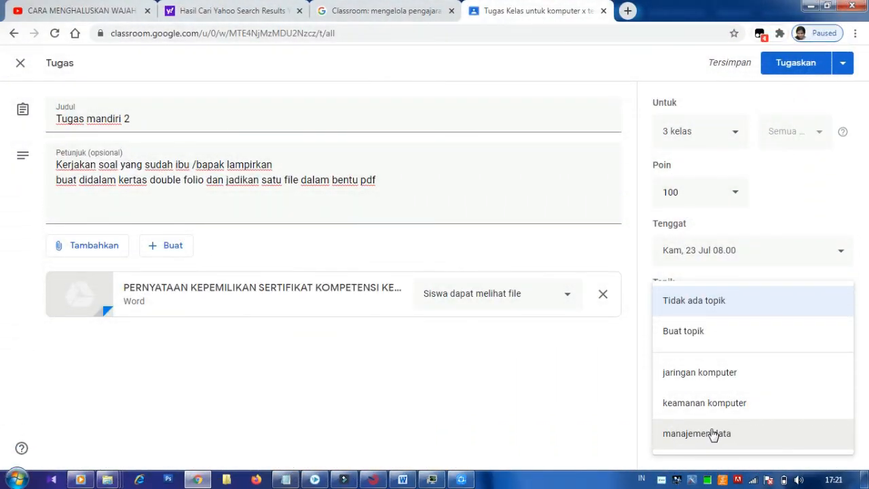
left_click(713, 434)
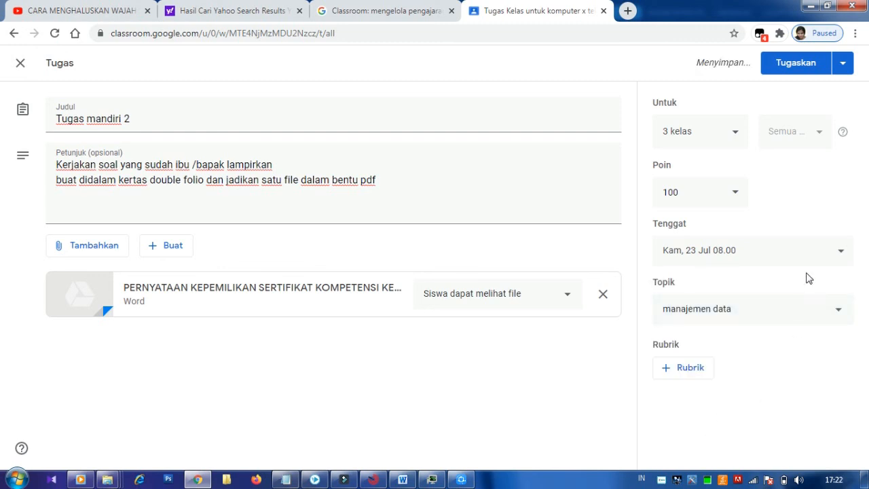
Assign Tugas mandiri 2 to the three selected classes and check the classwork page of komputer x tekomin 2 for it.
left_click(792, 71)
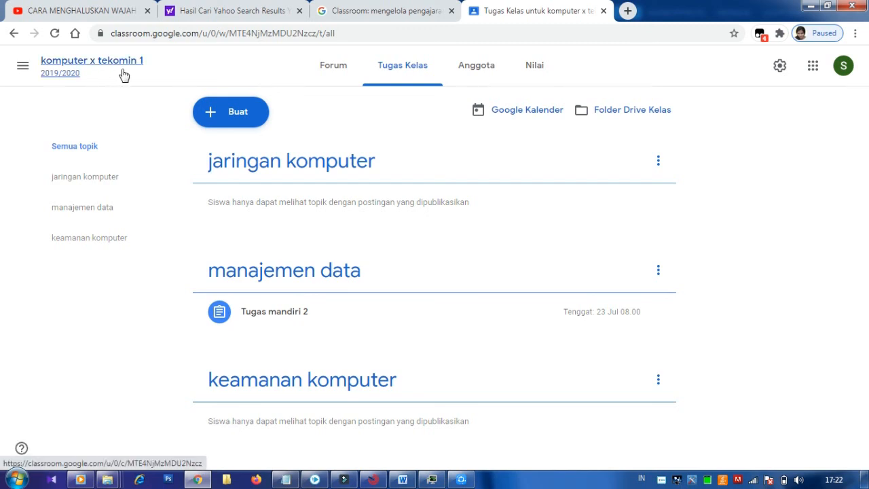
left_click(22, 68)
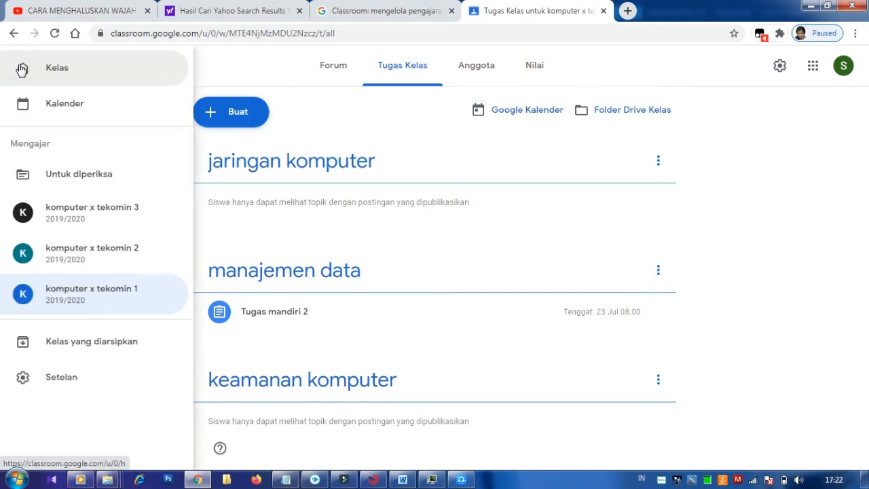
left_click(99, 254)
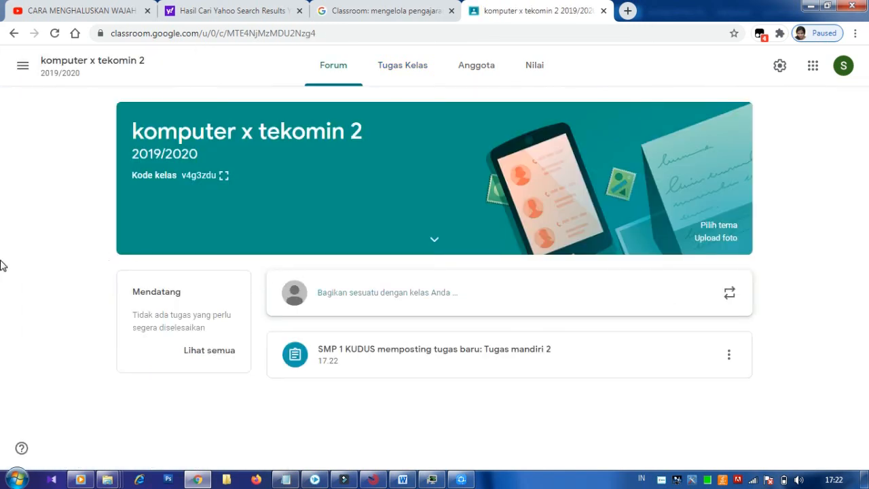
left_click(407, 72)
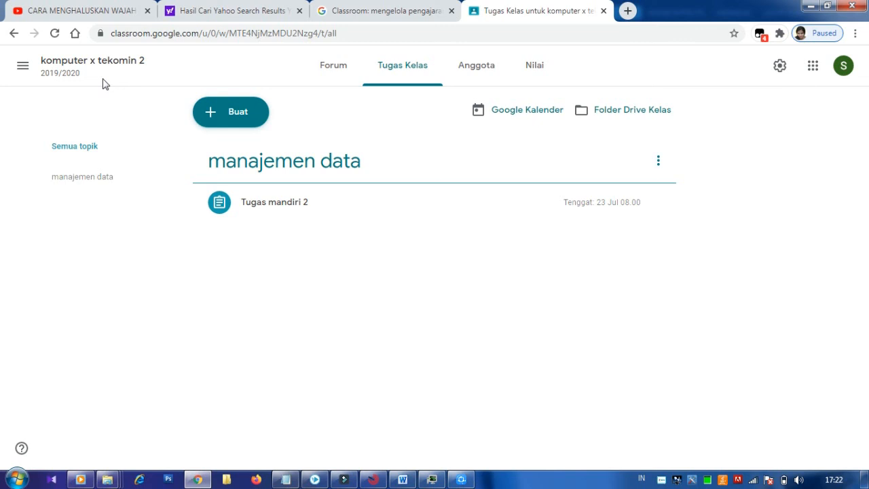
Review the Tugas mandiri 2 posting in komputer x tekomin 1, on both its classwork page and its forum.
left_click(24, 65)
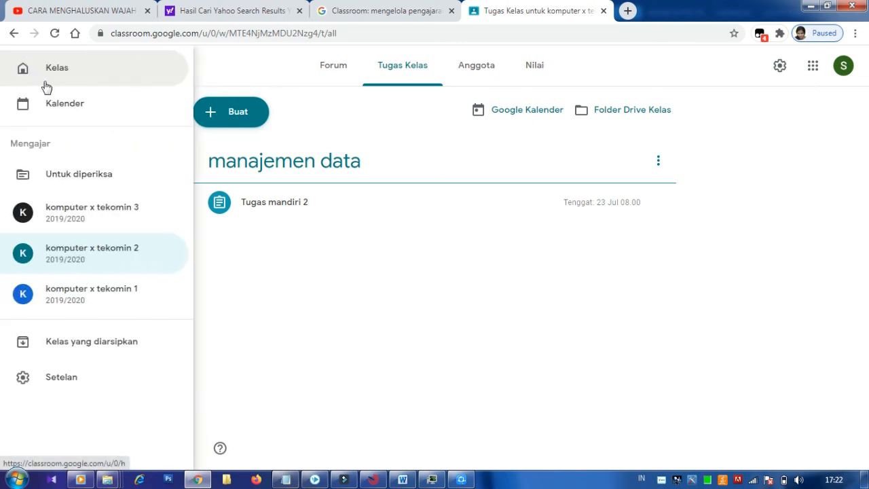
left_click(78, 299)
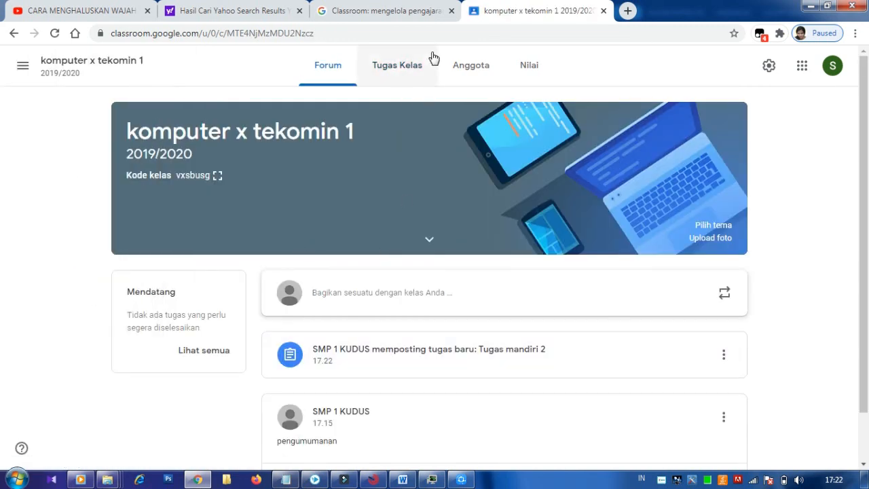
left_click(414, 68)
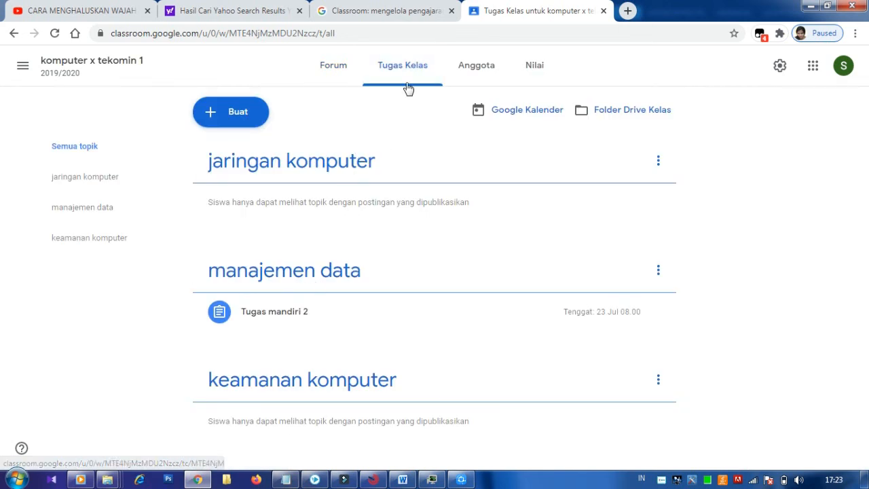
left_click(31, 70)
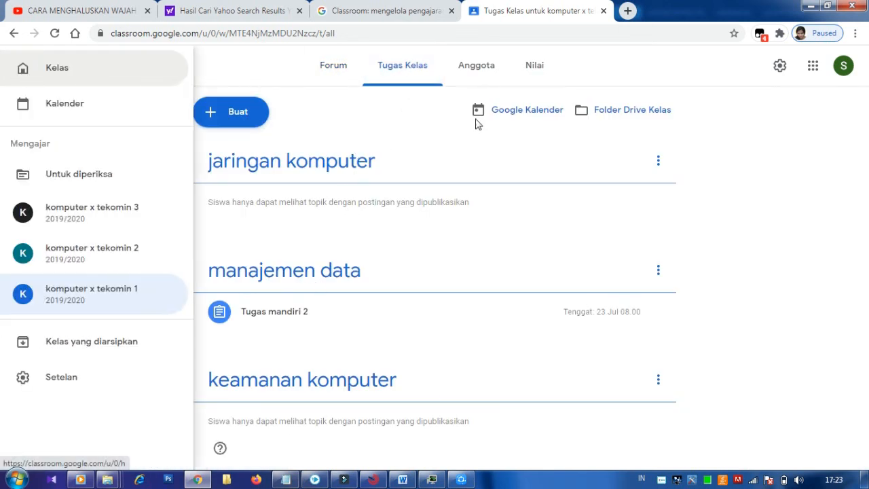
left_click(411, 69)
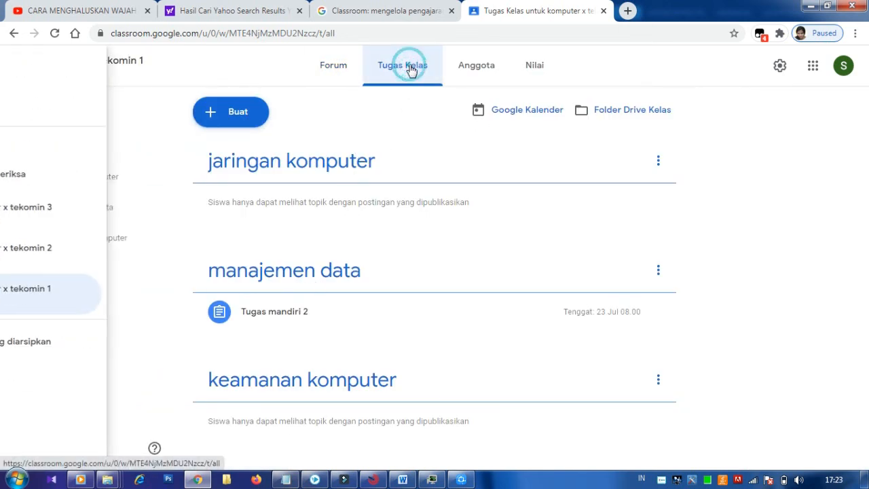
left_click(336, 70)
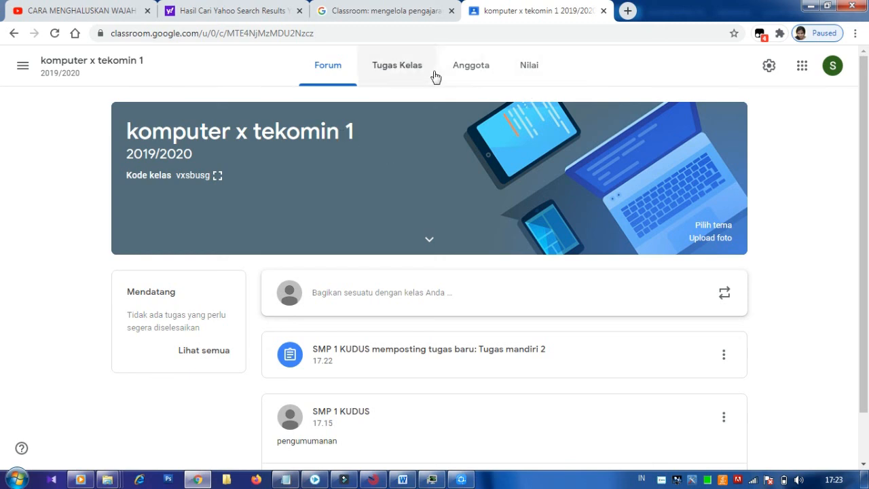
Leave komputer x tekomin 1 and return to the overview of all classes.
left_click(21, 66)
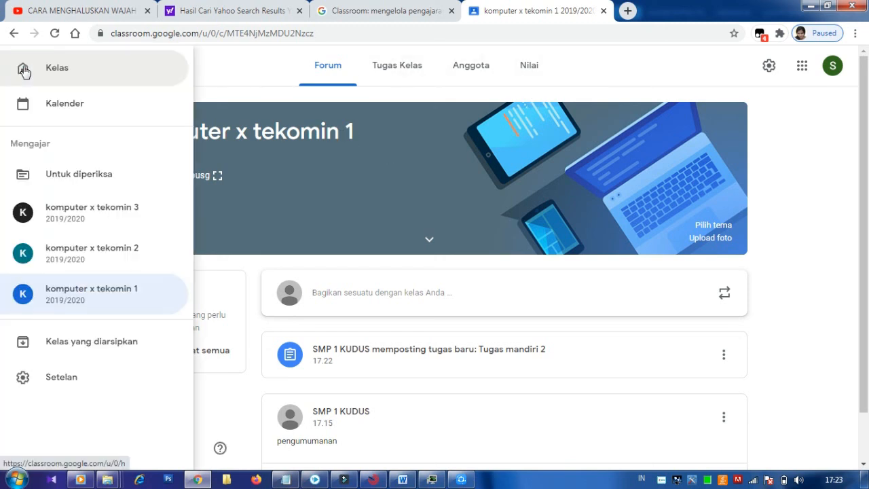
left_click(57, 75)
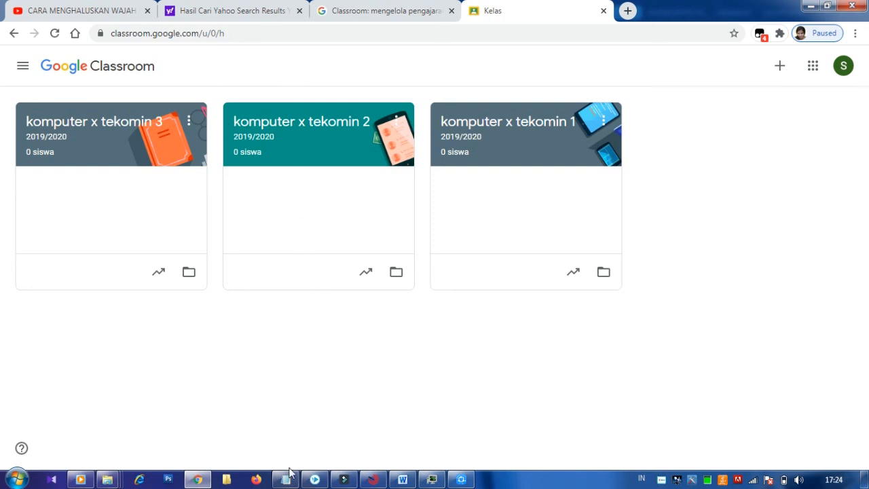
mouse_move(289, 480)
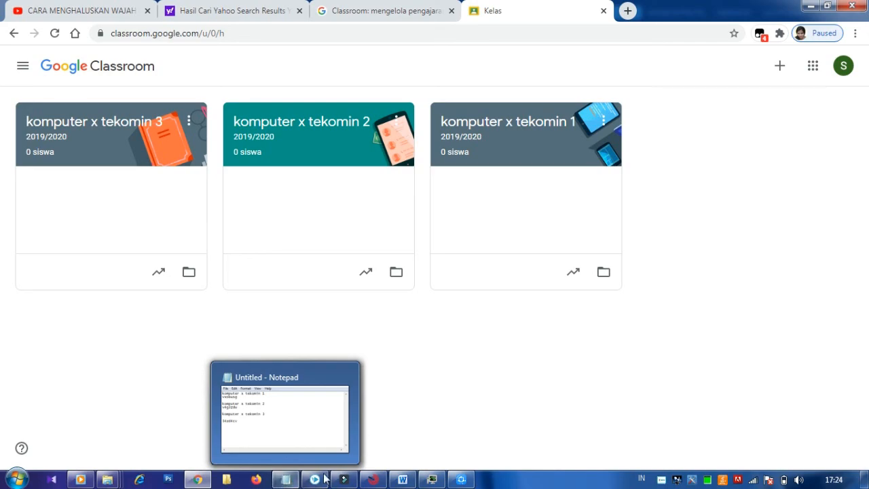